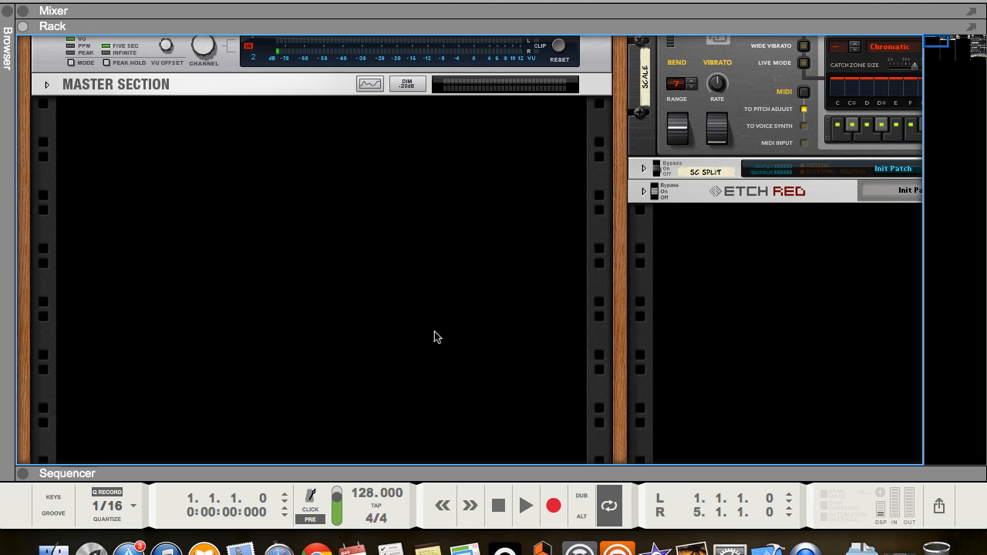
Step: Create a Combinator below the master section and add a Line Mixer 6:2 inside it
{"action": "right_click", "coordinate": [153, 143]}
{"action": "mouse_move", "coordinate": [211, 275]}
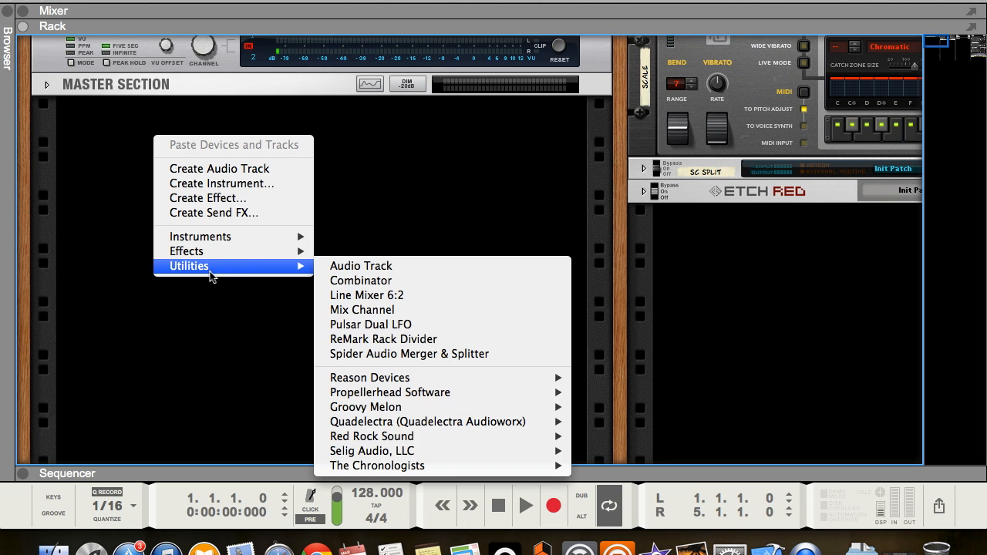
{"action": "left_click", "coordinate": [347, 282]}
{"action": "right_click", "coordinate": [242, 254]}
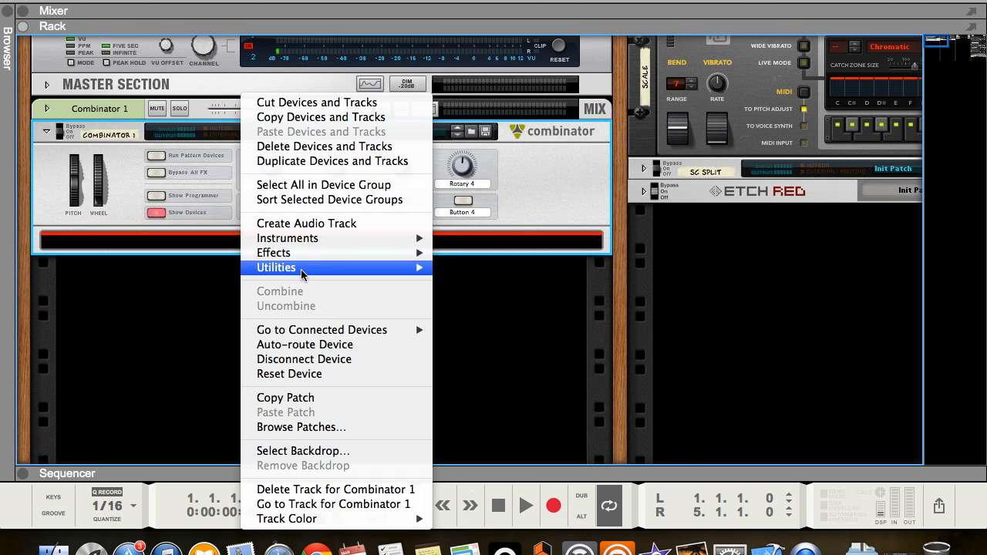
{"action": "mouse_move", "coordinate": [302, 269]}
{"action": "left_click", "coordinate": [507, 298]}
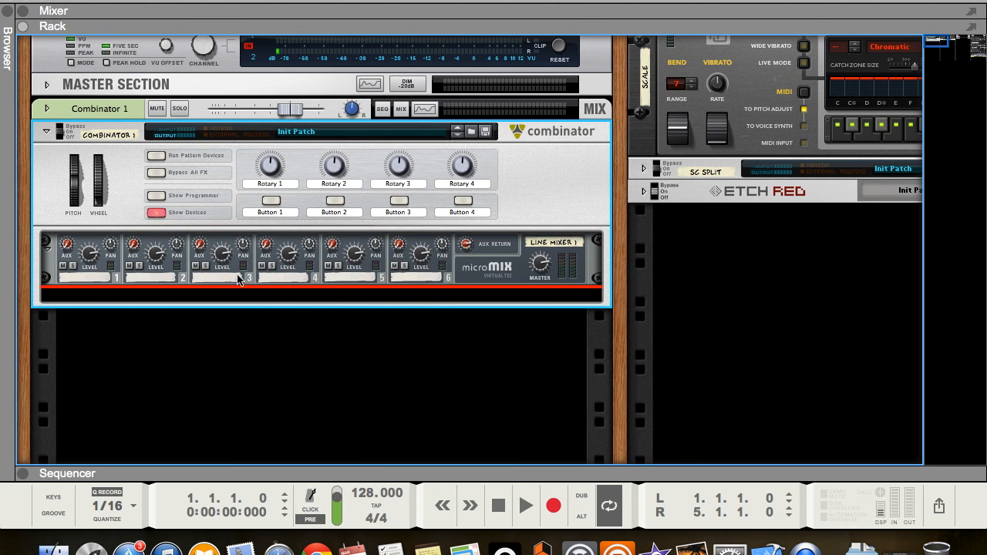
Step: Add a Synapse Antidote Synthesizer inside the Combinator below the line mixer and reset it to its Init Patch
{"action": "right_click", "coordinate": [258, 299]}
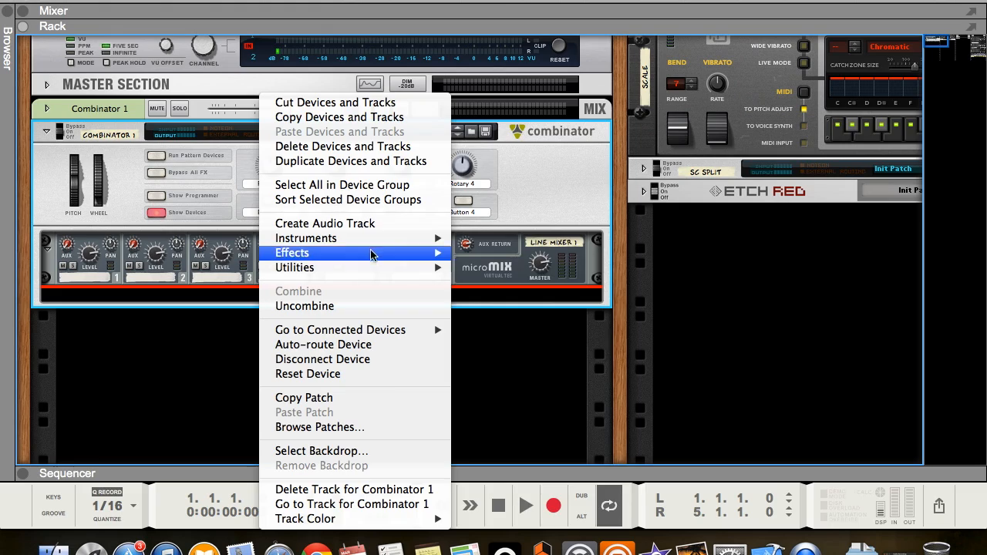
{"action": "mouse_move", "coordinate": [347, 239]}
{"action": "left_click", "coordinate": [544, 335]}
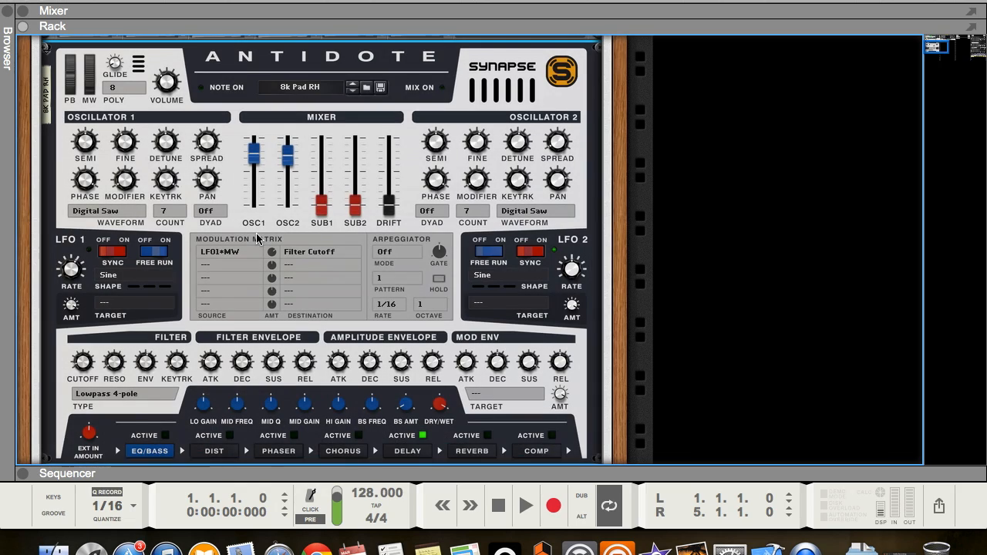
{"action": "right_click", "coordinate": [513, 88]}
{"action": "mouse_move", "coordinate": [527, 326]}
{"action": "left_click", "coordinate": [559, 366]}
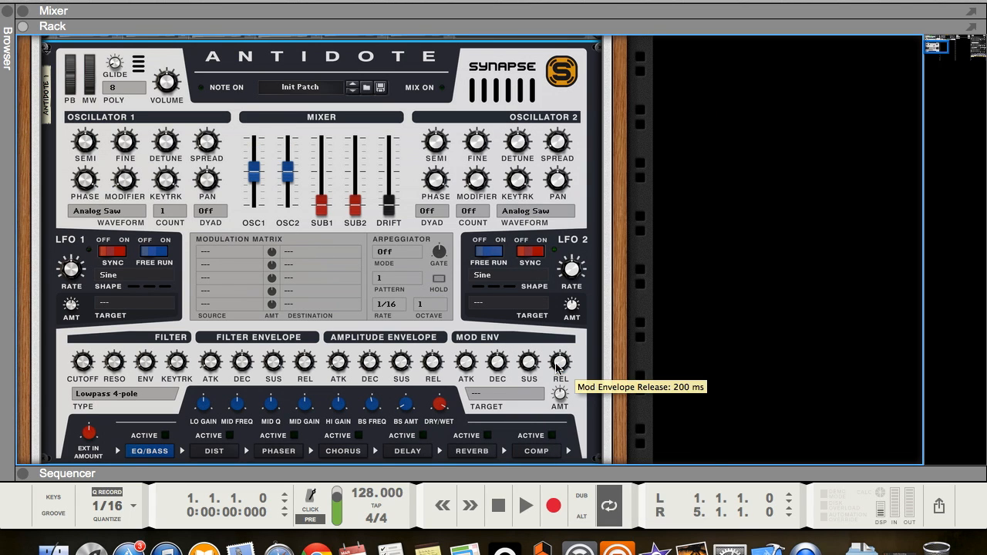
Step: Set oscillator 1 to -12 semitones with the WT: Fat Saw waveform
{"action": "left_click_drag", "start_coordinate": [87, 144], "coordinate": [90, 156]}
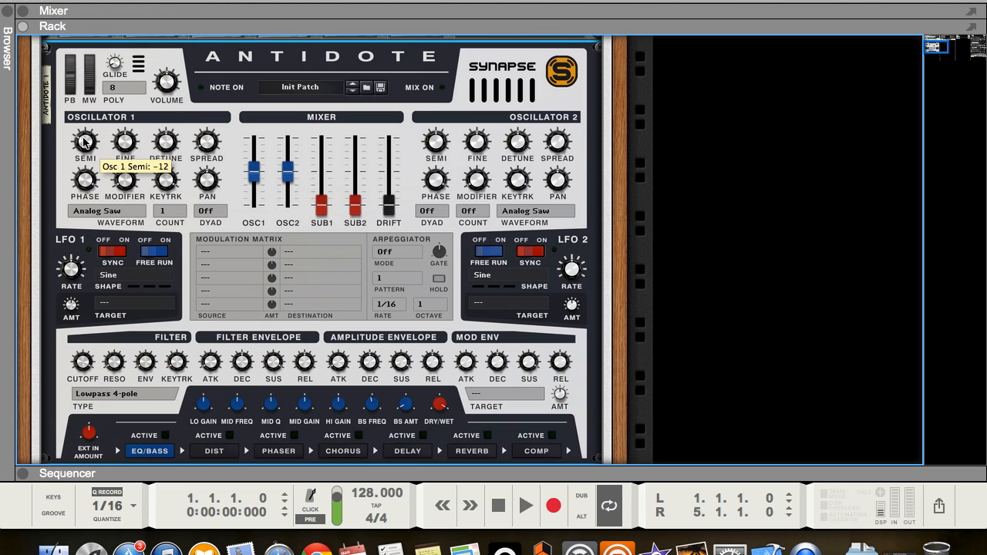
{"action": "left_click", "coordinate": [115, 209]}
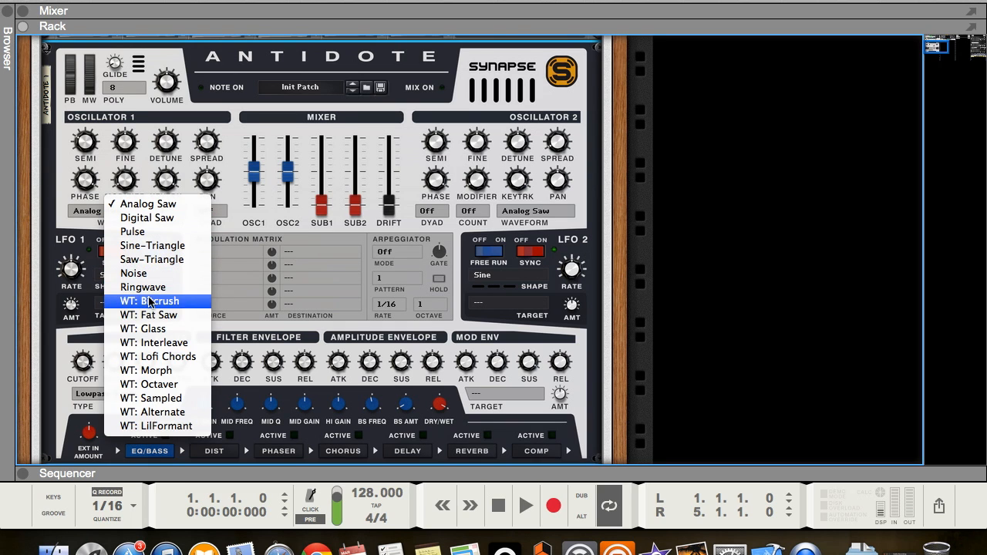
{"action": "left_click", "coordinate": [166, 315]}
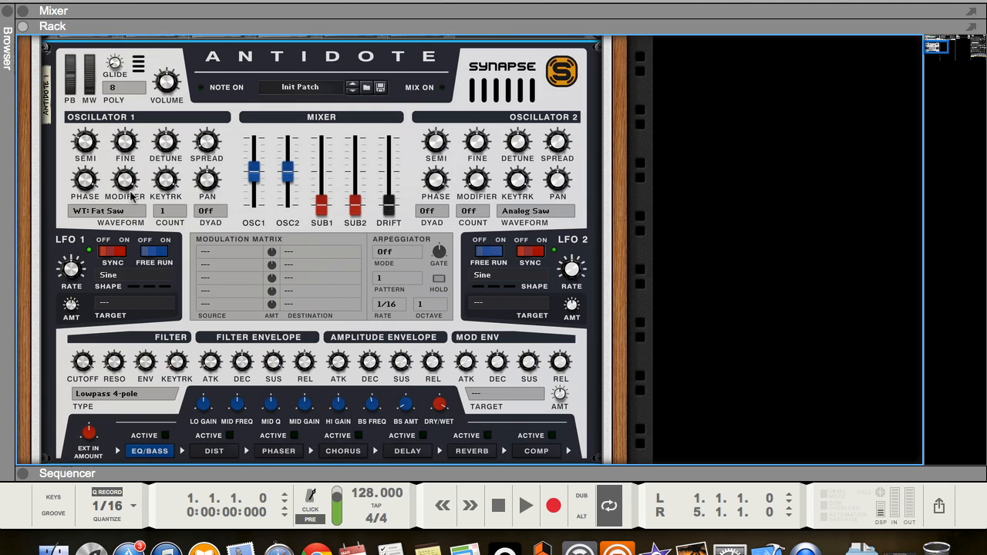
Step: Show the On-screen Piano Keys, play test notes, and move the keyboard window clear of the synth
{"action": "left_click", "coordinate": [52, 498]}
{"action": "key", "text": "s"}
{"action": "key", "text": "s"}
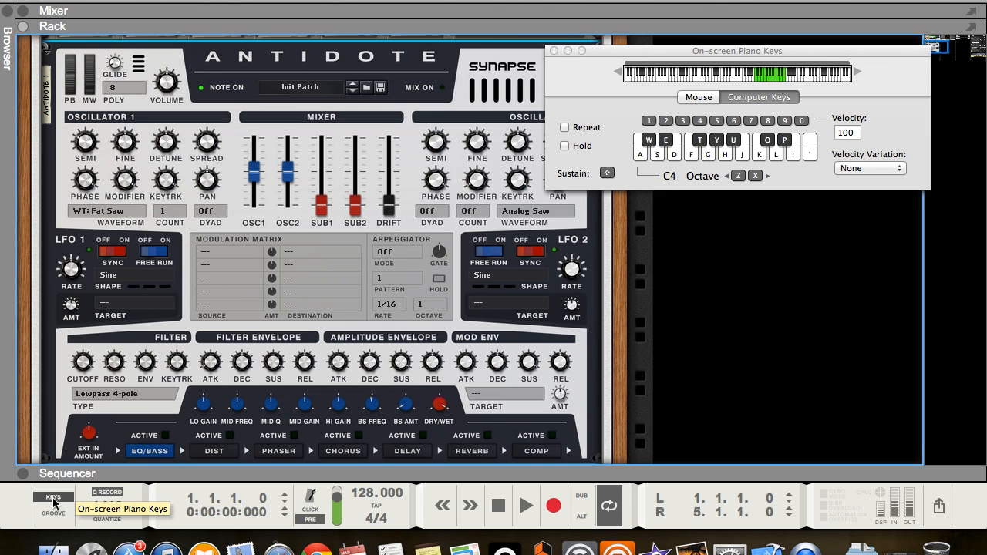
{"action": "left_click_drag", "start_coordinate": [609, 58], "coordinate": [972, 391]}
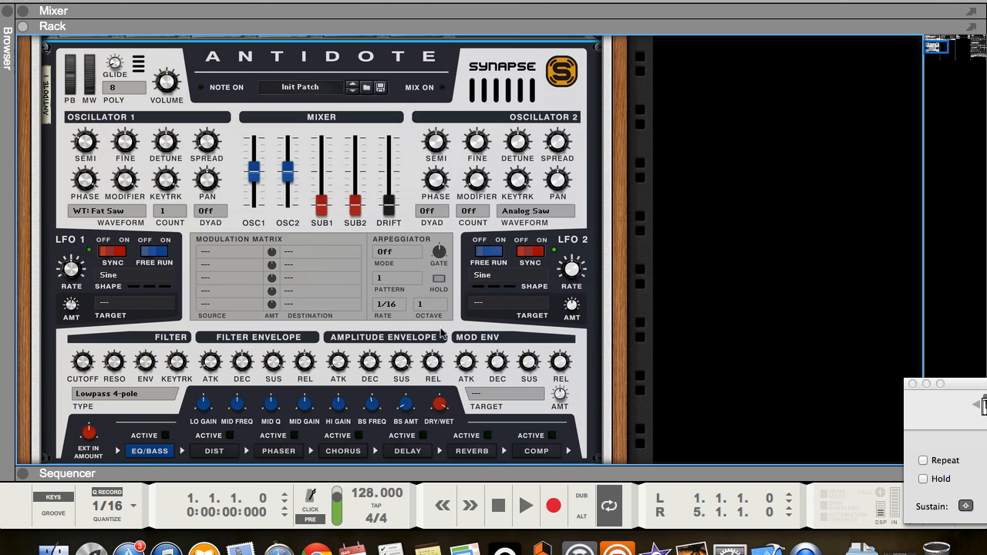
Step: Set oscillator 1's count to 3 and oscillator 2's waveform to Digital Saw
{"action": "left_click", "coordinate": [167, 209]}
{"action": "left_click", "coordinate": [190, 235]}
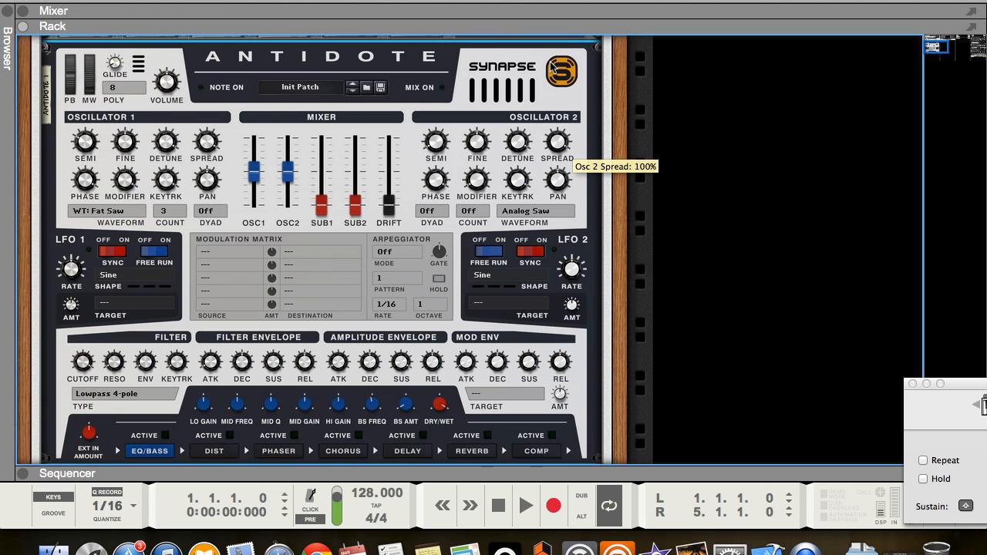
{"action": "left_click_drag", "start_coordinate": [484, 155], "coordinate": [484, 158]}
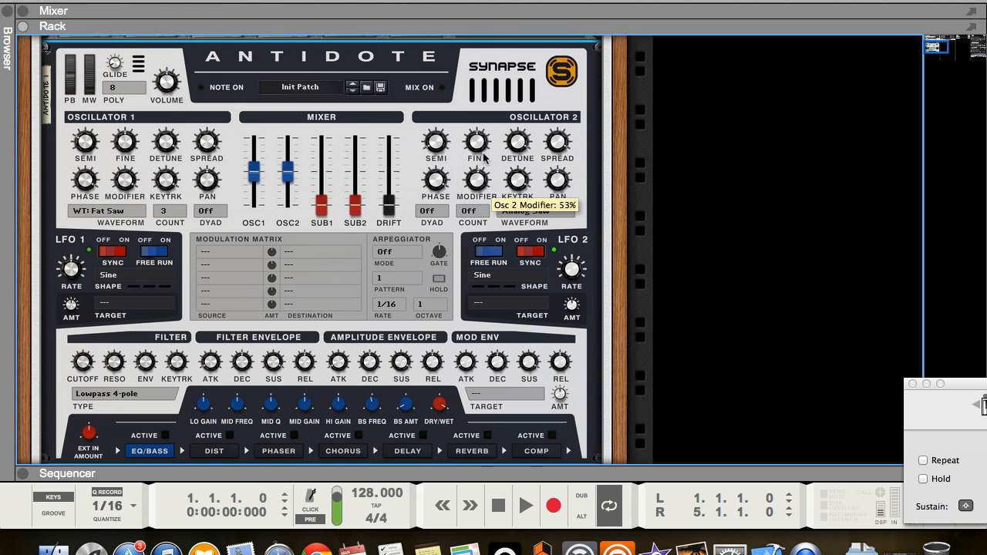
{"action": "left_click", "coordinate": [549, 214]}
{"action": "left_click", "coordinate": [569, 223]}
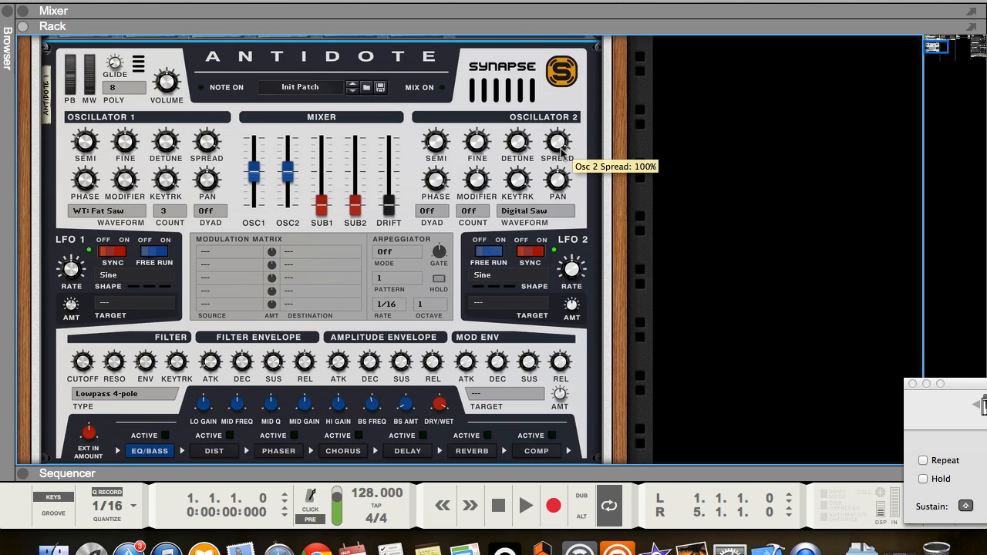
Step: Balance the Antidote mixer by lowering Osc 1 slightly, raising Osc 2 slightly, and adding a small amount of drift
{"action": "left_click_drag", "start_coordinate": [257, 176], "coordinate": [258, 182]}
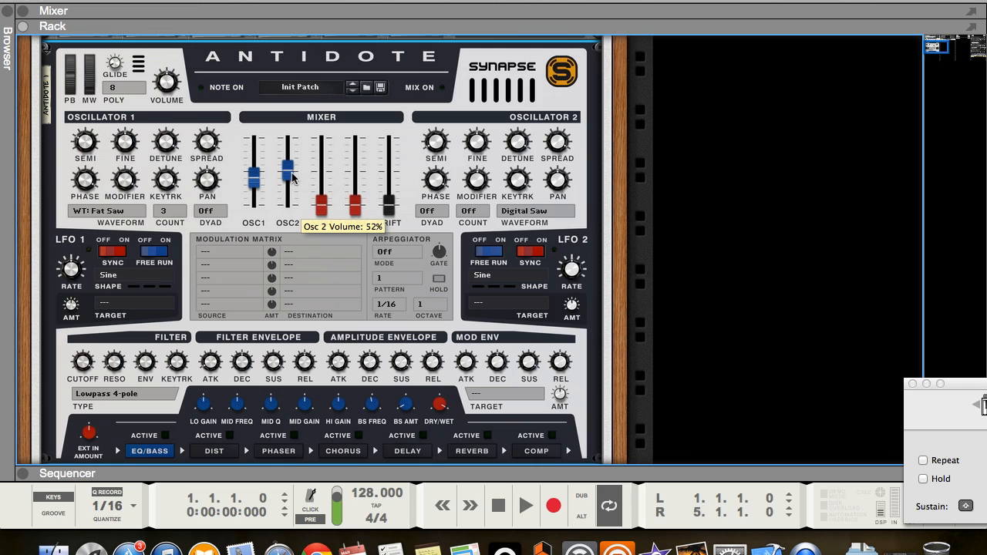
{"action": "left_click_drag", "start_coordinate": [287, 171], "coordinate": [287, 165]}
{"action": "left_click_drag", "start_coordinate": [387, 208], "coordinate": [381, 201]}
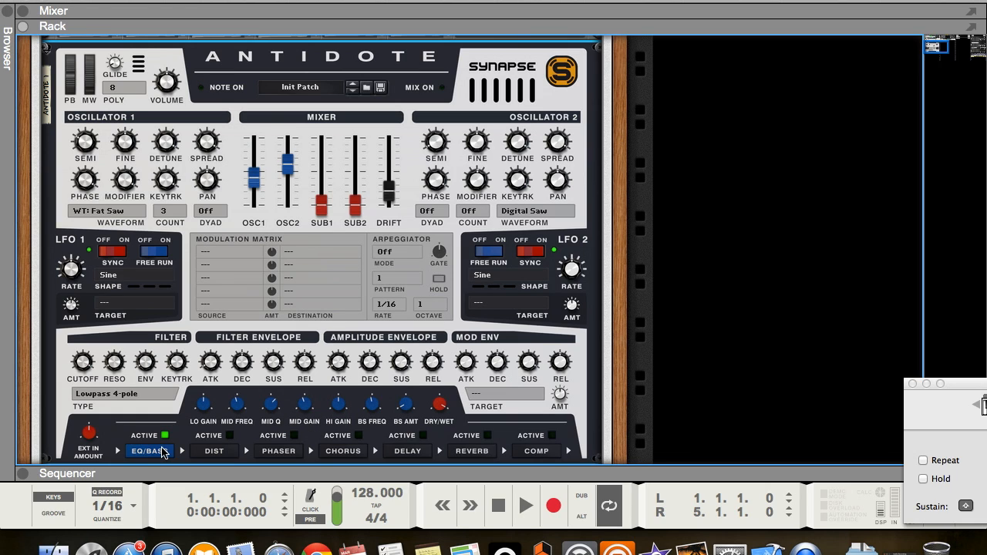
Step: Activate Antidote's compressor and adjust it with a lower threshold, a medium attack and a shorter release
{"action": "left_click", "coordinate": [553, 436]}
{"action": "left_click", "coordinate": [538, 452]}
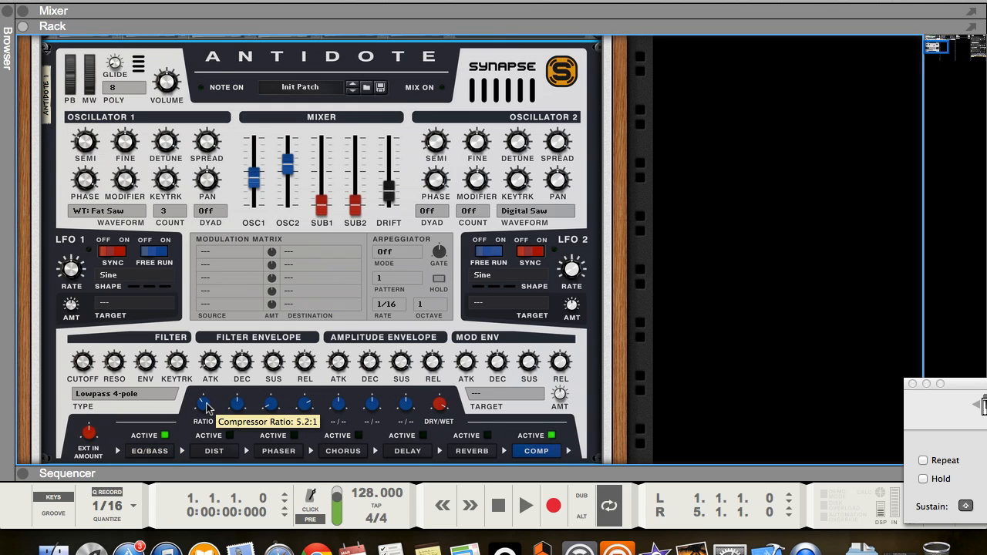
{"action": "left_click_drag", "start_coordinate": [241, 404], "coordinate": [314, 434]}
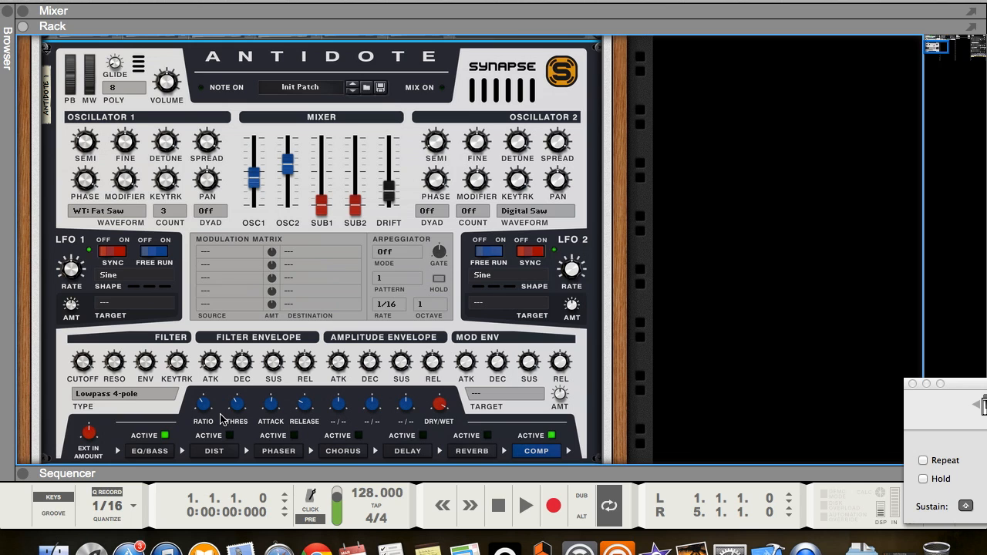
Step: Add a Softube Saturation Knob after the Antidote and set its saturation to 5.8, comparing the sound with bypass
{"action": "scroll", "coordinate": [220, 419], "scroll_direction": "down", "scroll_amount": 5}
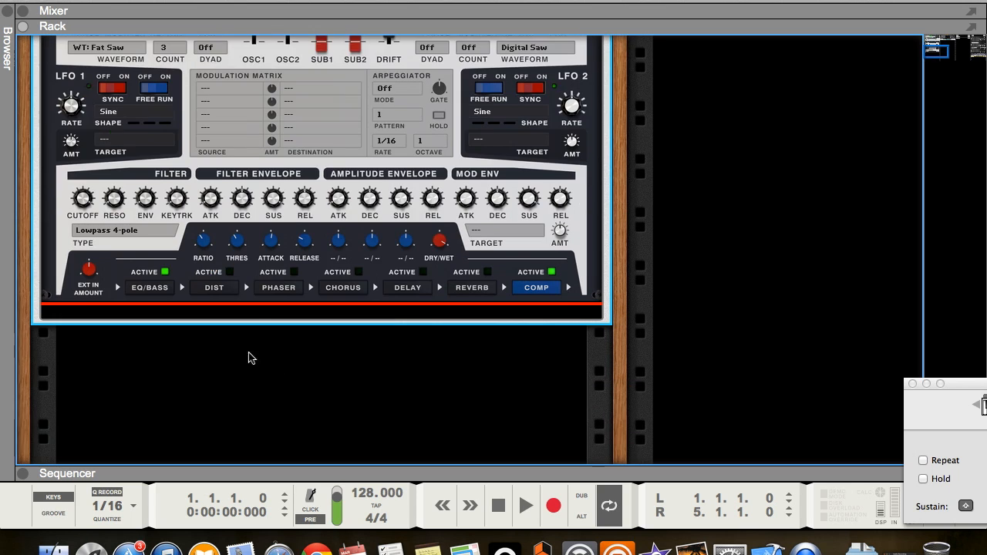
{"action": "right_click", "coordinate": [247, 308]}
{"action": "mouse_move", "coordinate": [308, 252]}
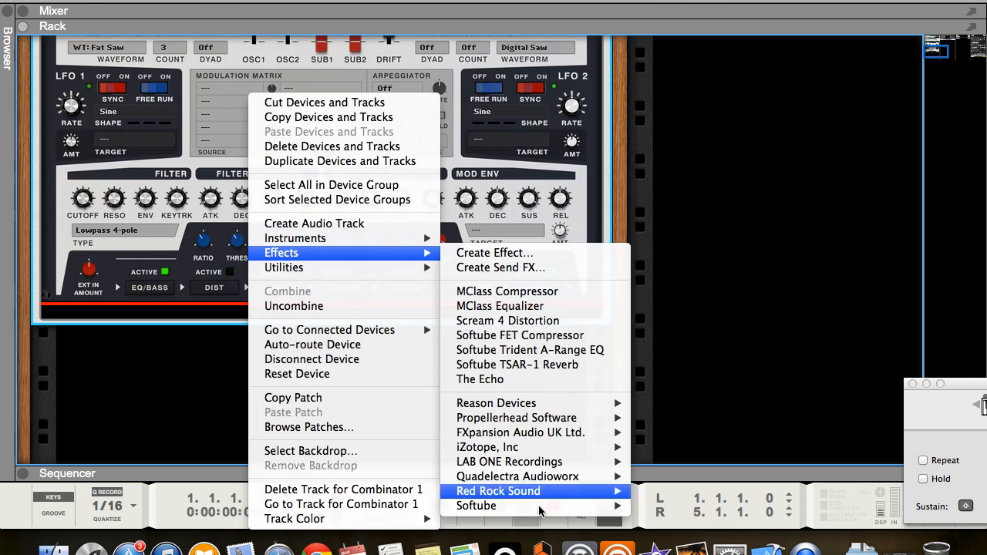
{"action": "mouse_move", "coordinate": [493, 505]}
{"action": "left_click", "coordinate": [714, 489]}
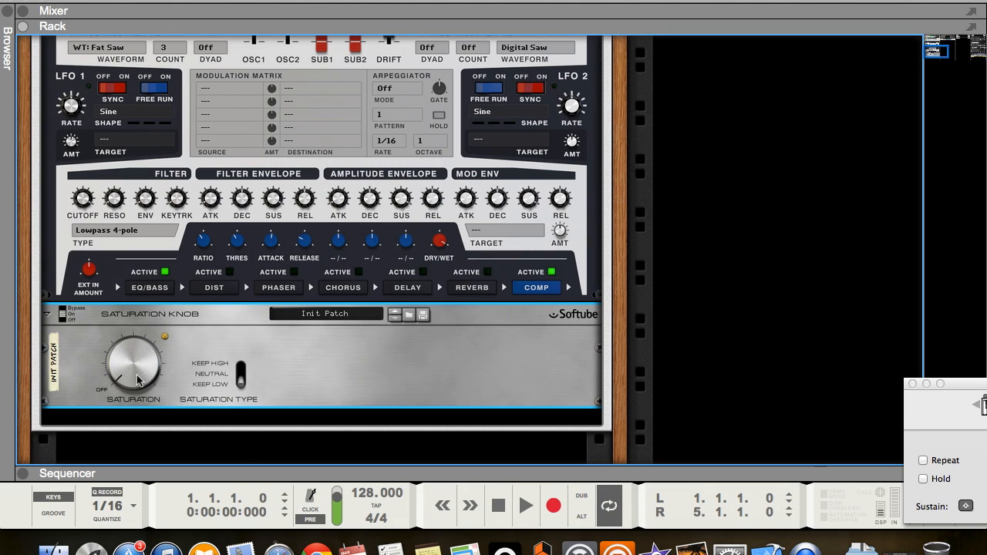
{"action": "left_click_drag", "start_coordinate": [161, 379], "coordinate": [146, 351]}
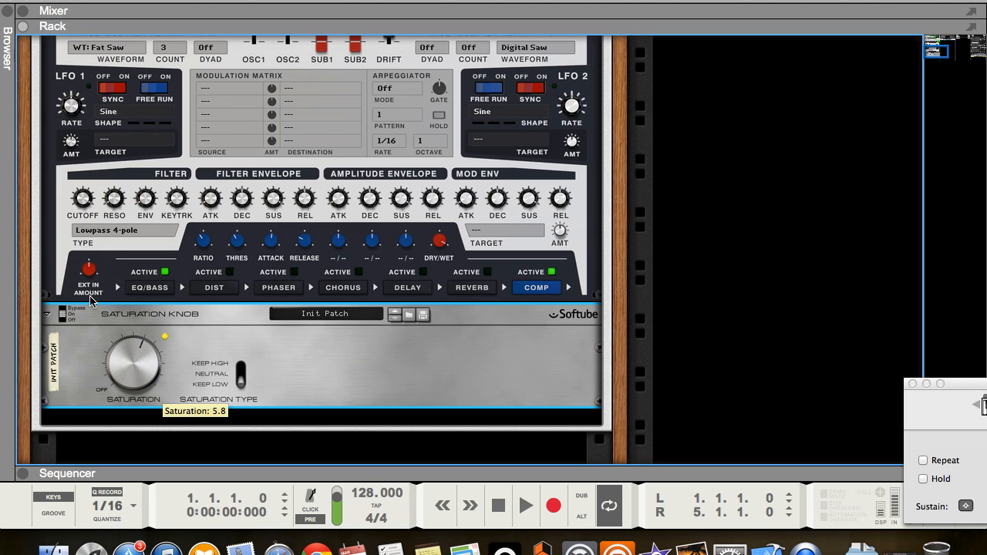
{"action": "left_click", "coordinate": [66, 313]}
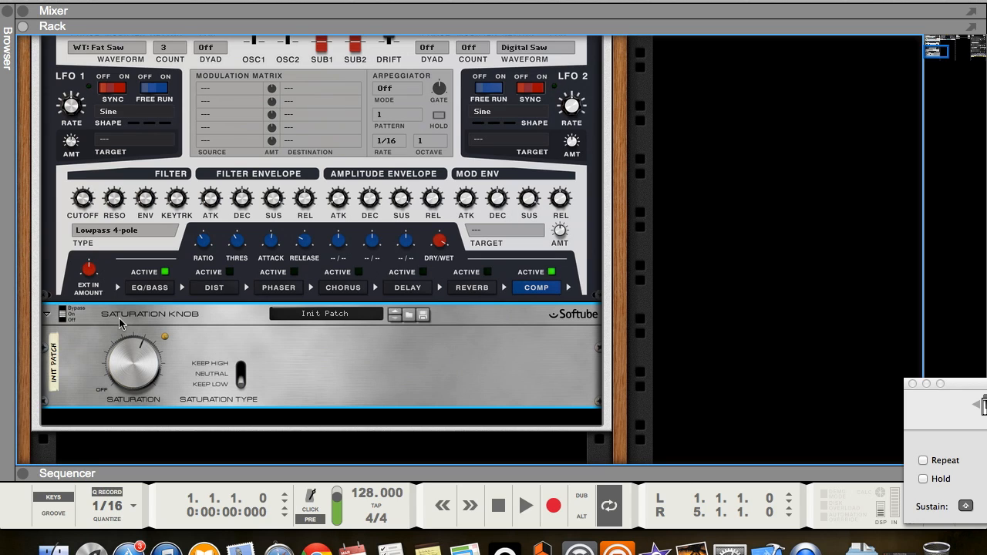
Step: Add a Softube FET Compressor inside the Combinator below the Saturation Knob
{"action": "scroll", "coordinate": [286, 394], "scroll_direction": "down", "scroll_amount": 1}
{"action": "left_click", "coordinate": [286, 396]}
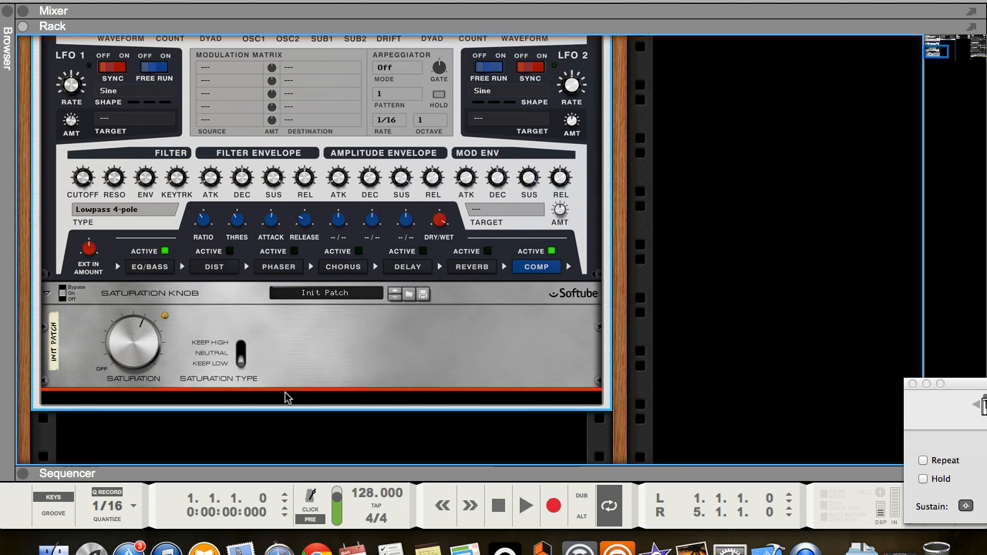
{"action": "right_click", "coordinate": [286, 398]}
{"action": "mouse_move", "coordinate": [385, 237]}
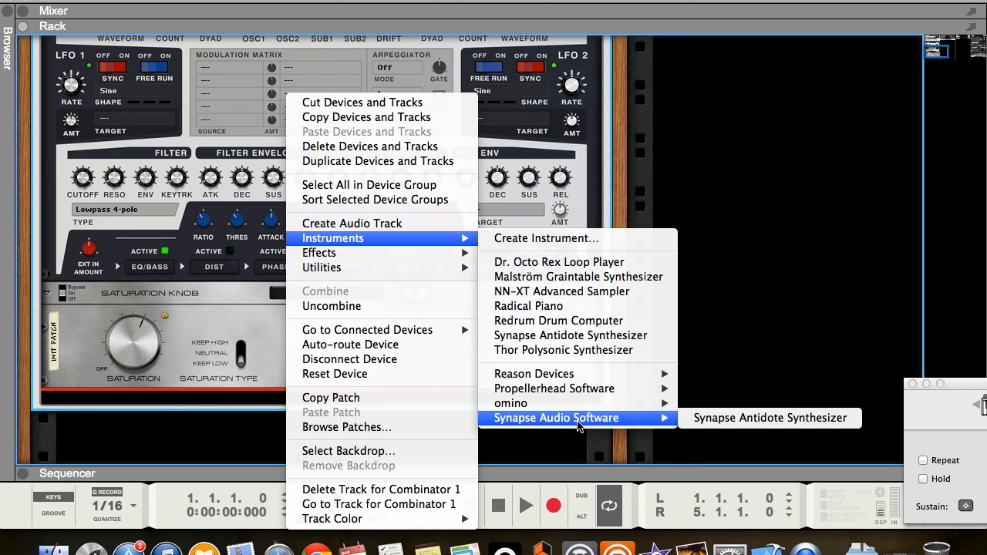
{"action": "mouse_move", "coordinate": [569, 408]}
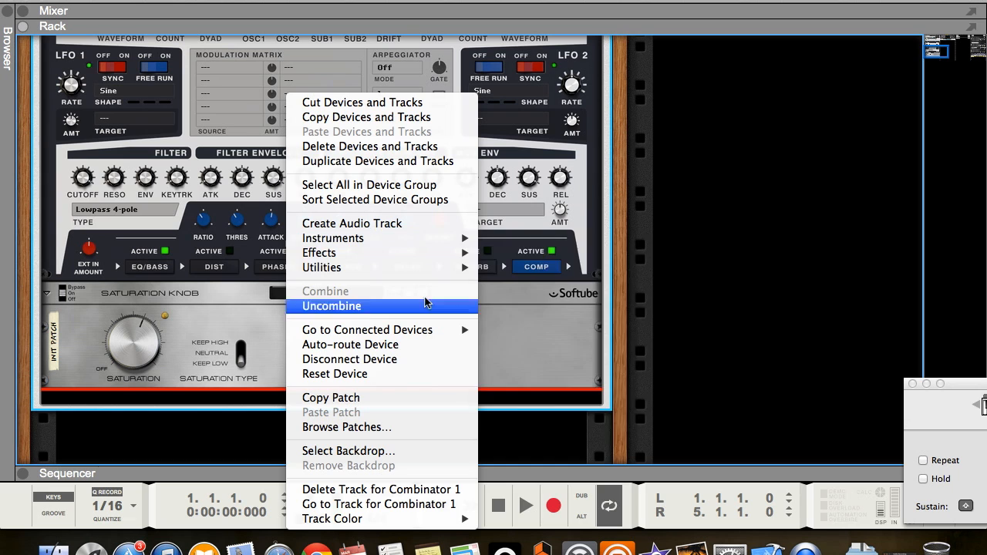
{"action": "mouse_move", "coordinate": [382, 255]}
{"action": "mouse_move", "coordinate": [532, 508]}
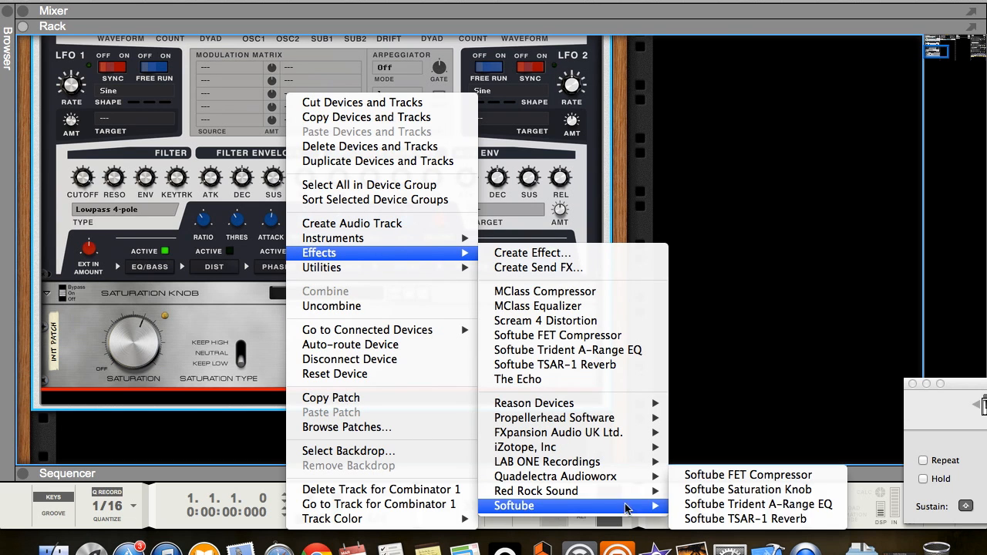
{"action": "left_click", "coordinate": [748, 476]}
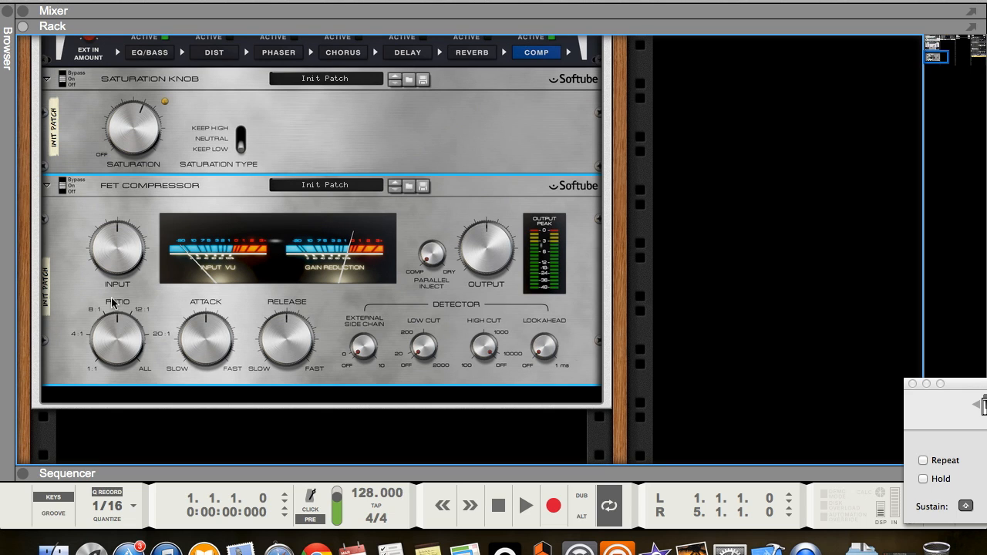
Step: Set the FET Compressor's ratio to about 4:1 and raise its output, comparing the sound with bypass
{"action": "left_click_drag", "start_coordinate": [130, 337], "coordinate": [134, 353]}
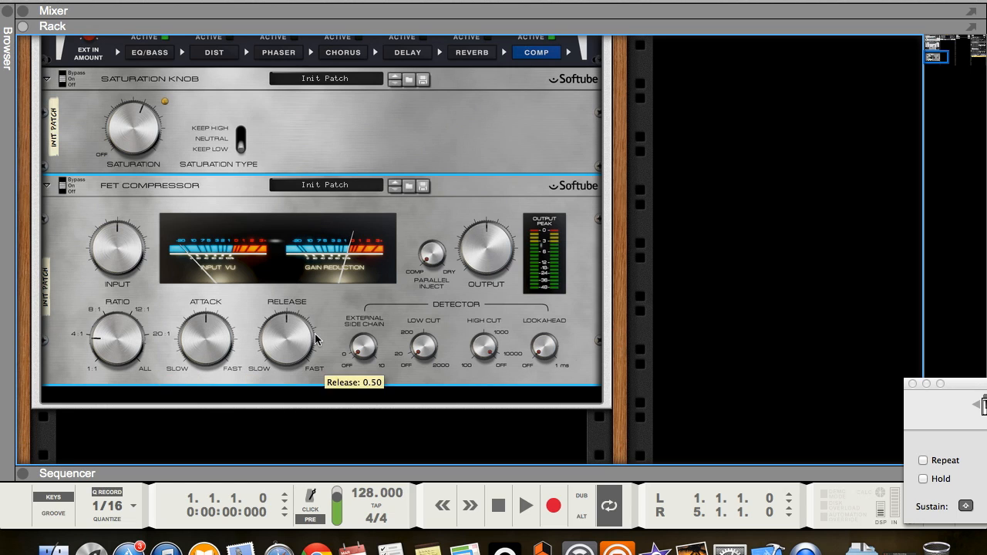
{"action": "mouse_move", "coordinate": [487, 255]}
{"action": "left_click_drag", "start_coordinate": [488, 254], "coordinate": [486, 247]}
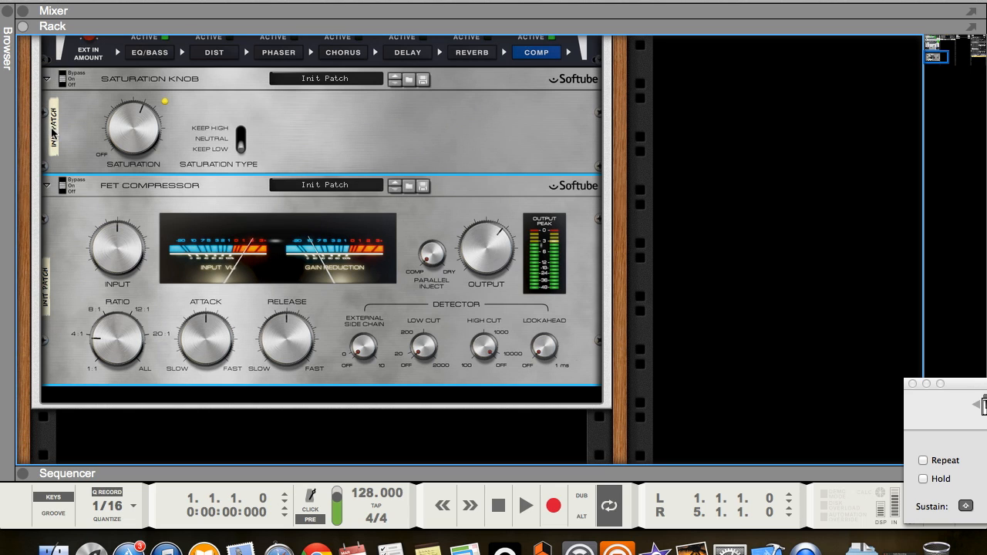
{"action": "left_click", "coordinate": [66, 184]}
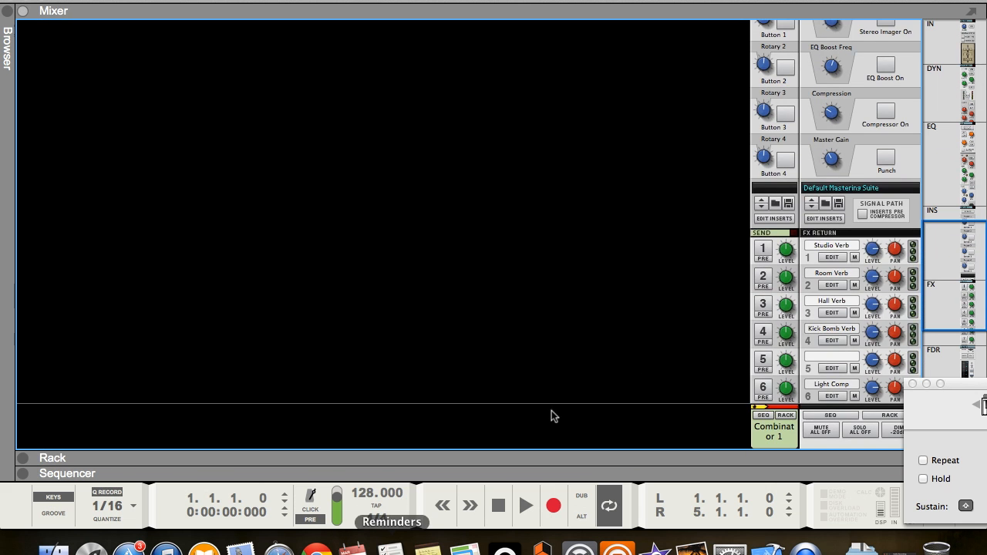
Step: Enable the EQ on the Combinator 1 mixer channel and apply a high-pass filter at about 82 Hz
{"action": "scroll", "coordinate": [700, 345], "scroll_direction": "up", "scroll_amount": 10}
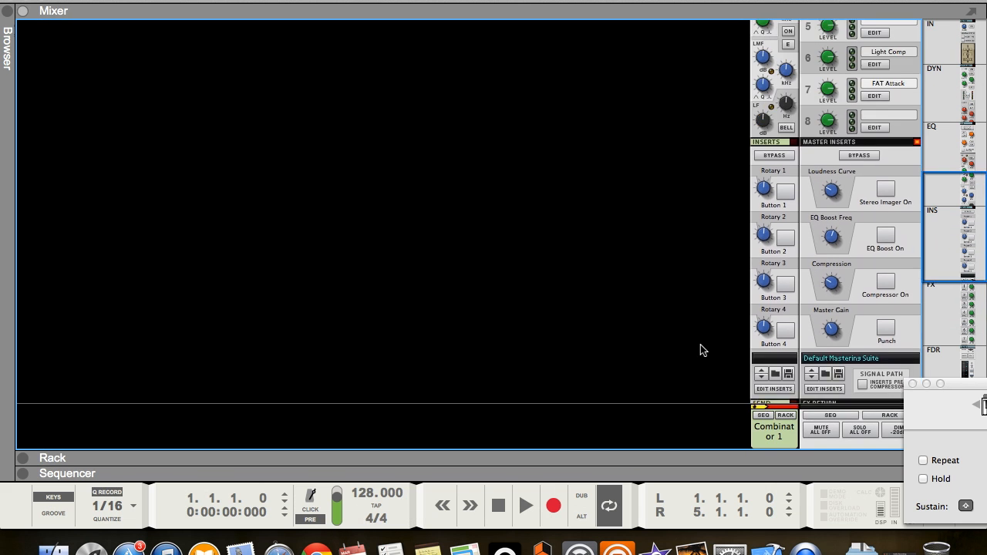
{"action": "left_click", "coordinate": [787, 256]}
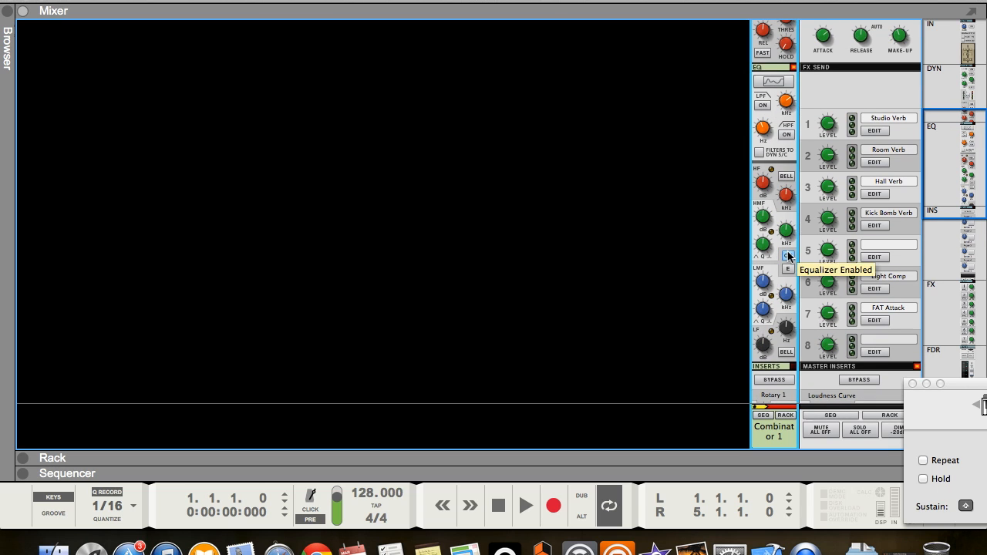
{"action": "left_click", "coordinate": [773, 81]}
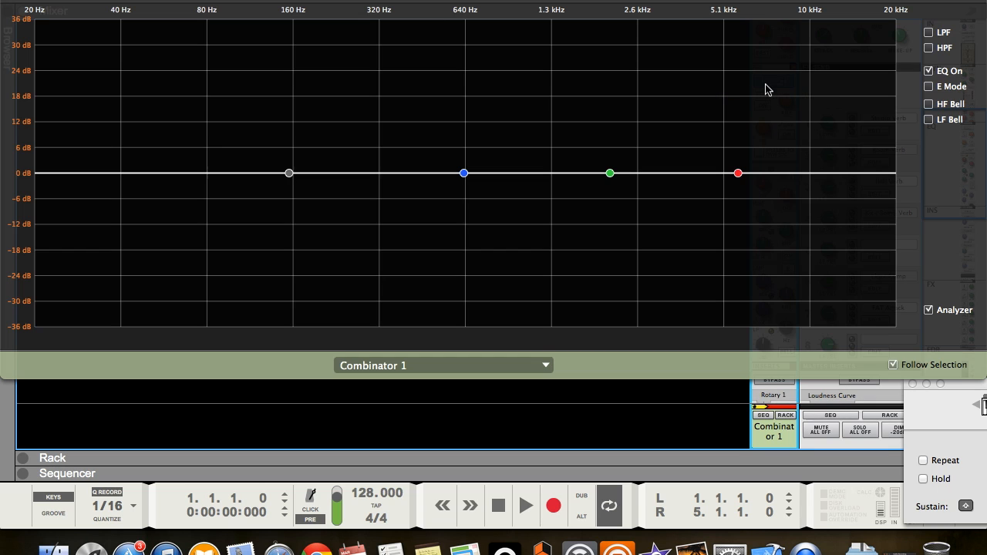
{"action": "left_click", "coordinate": [928, 48]}
{"action": "left_click_drag", "start_coordinate": [312, 173], "coordinate": [208, 178]}
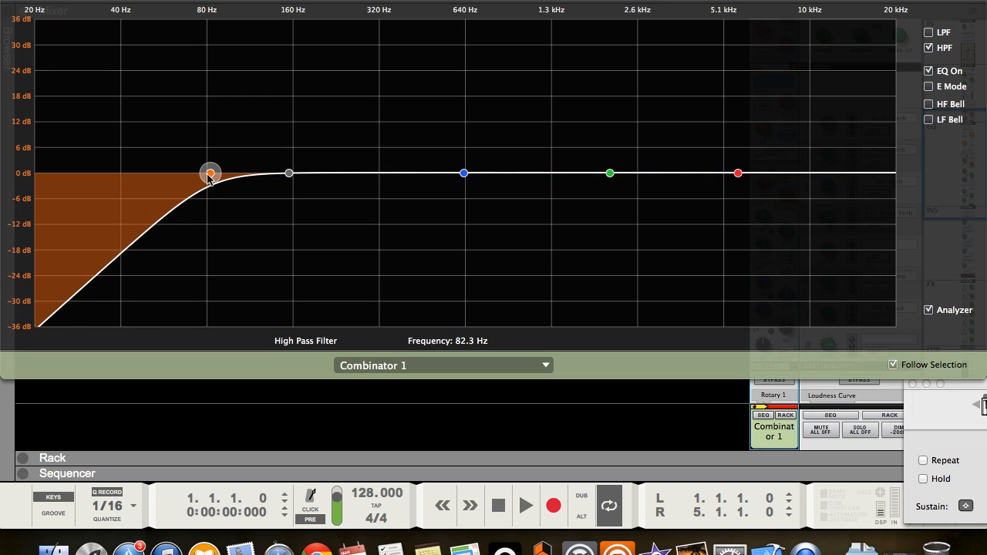
Step: Move the blue mid band of the Combinator 1 channel EQ down to about 160 Hz with a slight cut
{"action": "left_click_drag", "start_coordinate": [464, 173], "coordinate": [287, 184]}
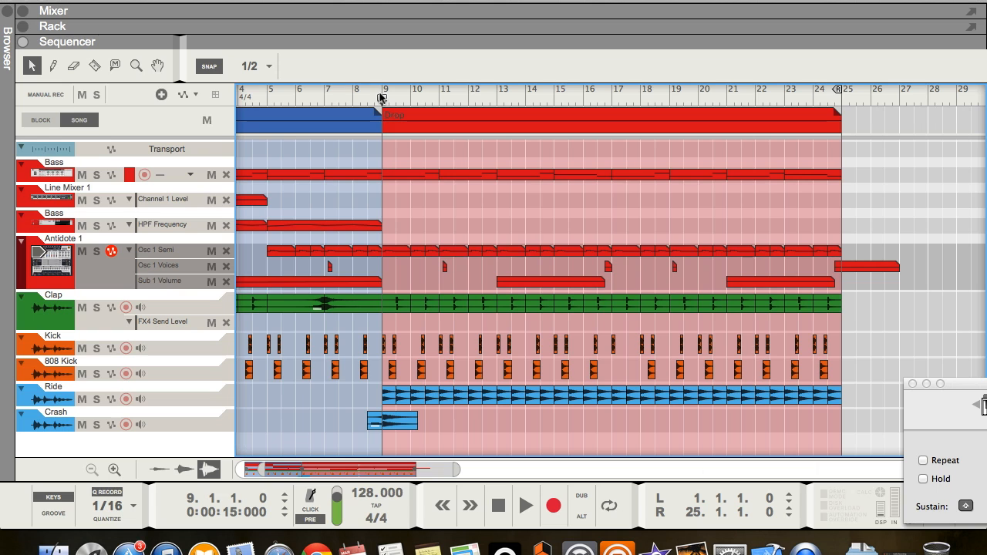
Step: Examine the Osc 1 Semi automation clip at bar 9 and play the drop from there with Antidote's oscillator controls in view
{"action": "left_click", "coordinate": [386, 251]}
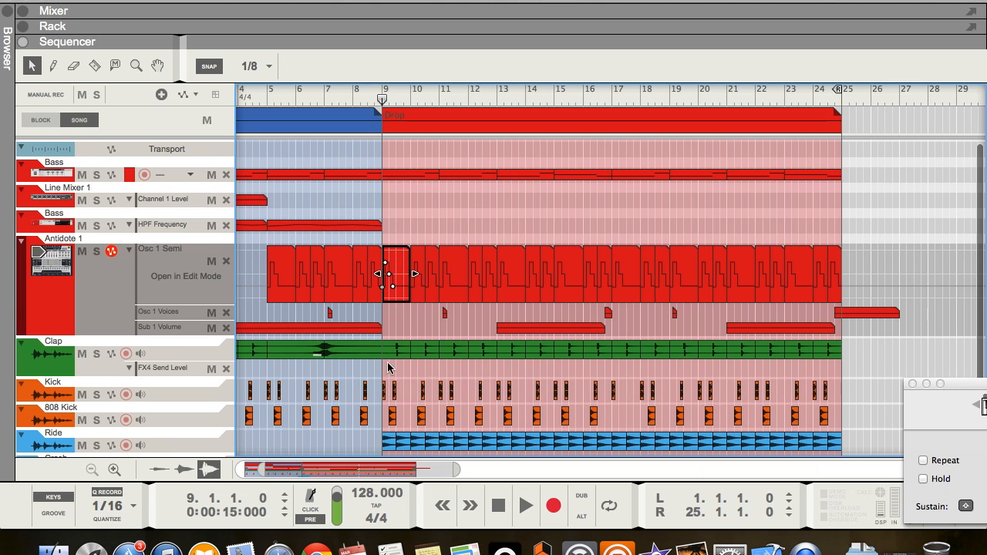
{"action": "left_click_drag", "start_coordinate": [461, 473], "coordinate": [372, 483]}
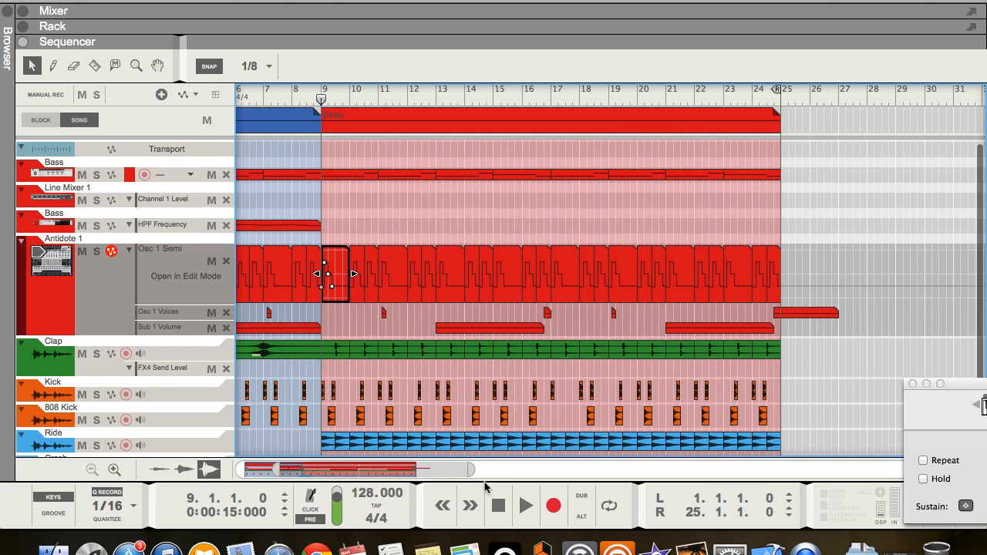
{"action": "left_click_drag", "start_coordinate": [471, 470], "coordinate": [319, 469]}
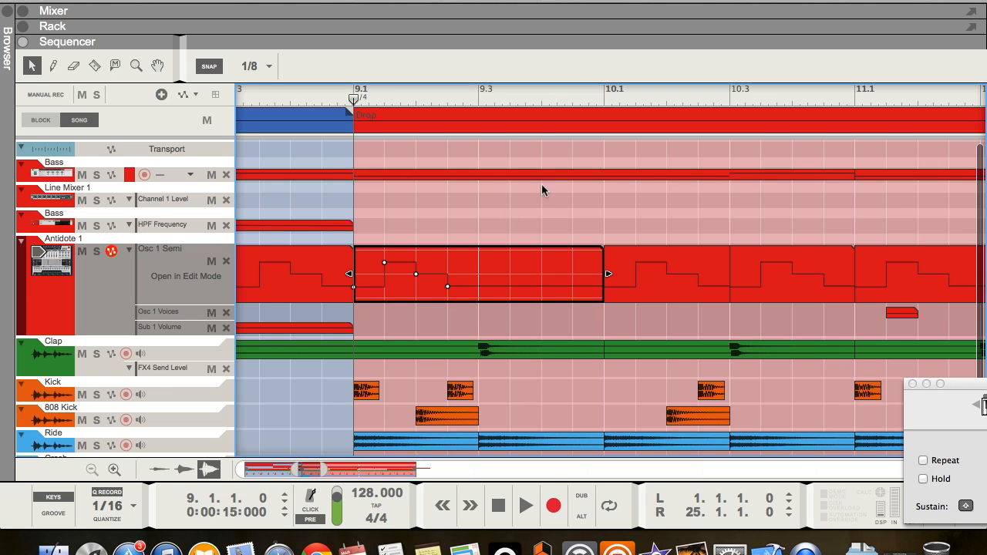
{"action": "left_click", "coordinate": [519, 27]}
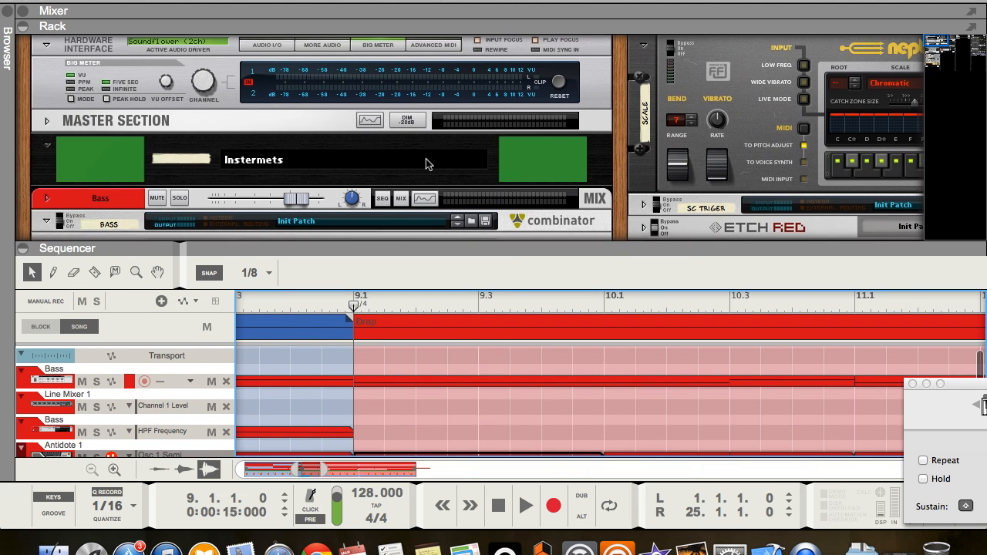
{"action": "scroll", "coordinate": [428, 164], "scroll_direction": "down", "scroll_amount": 10}
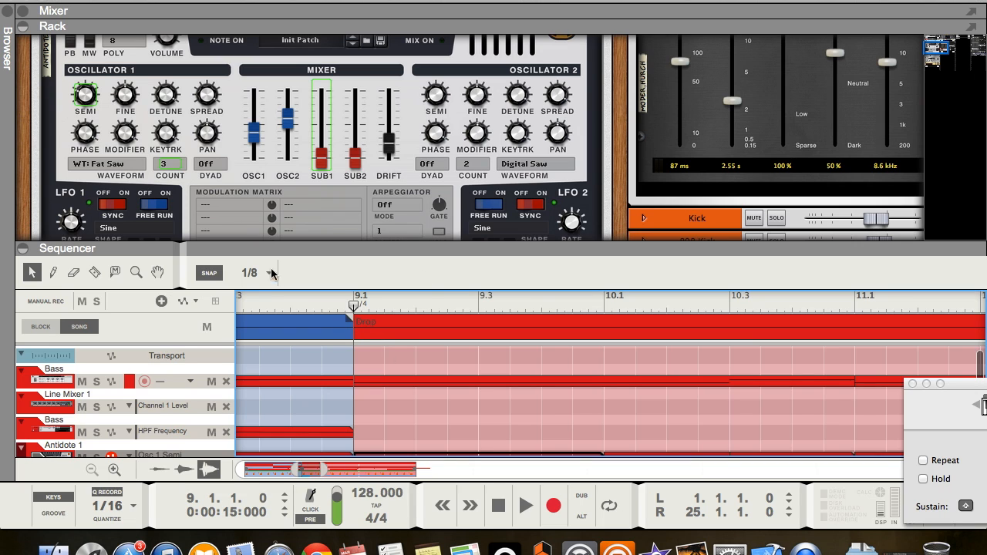
{"action": "key", "text": "space"}
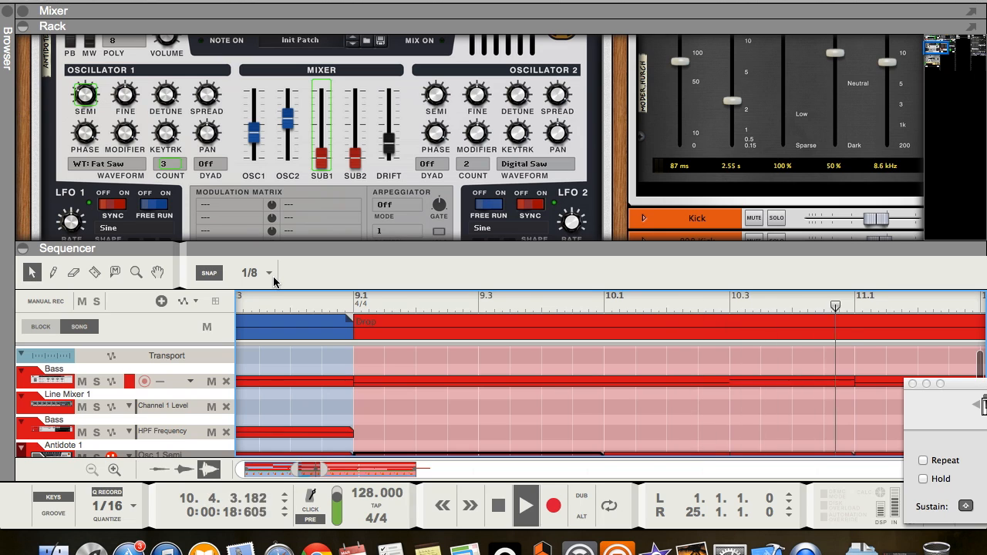
{"action": "key", "text": "space"}
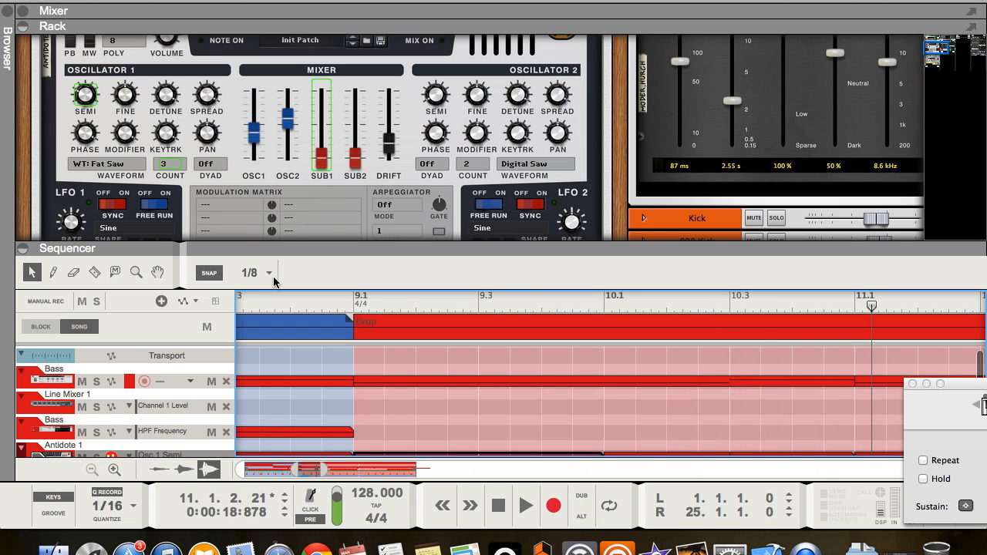
{"action": "left_click", "coordinate": [345, 305]}
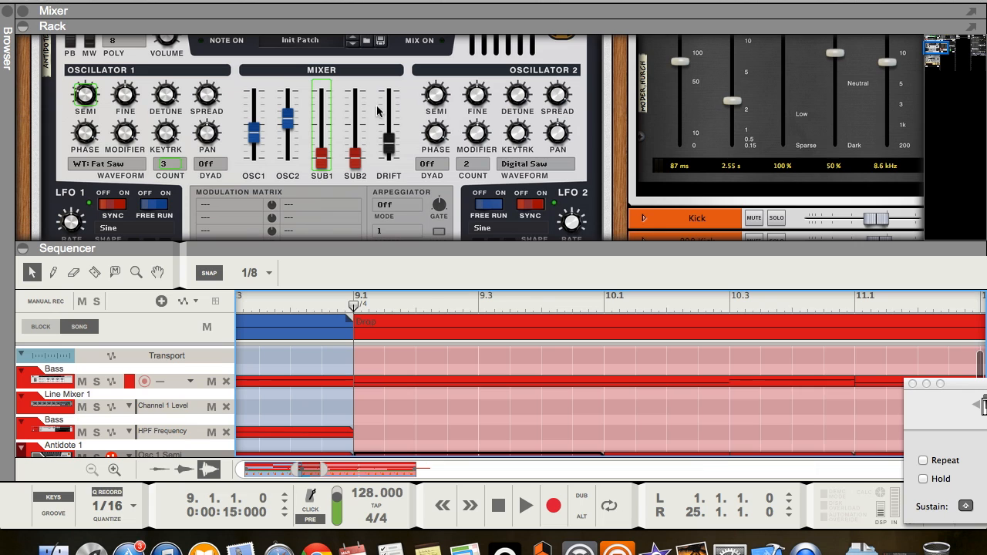
Step: Check Antidote's Osc 2 Semi value and the automation options for oscillator 1's voice count
{"action": "mouse_move", "coordinate": [436, 100]}
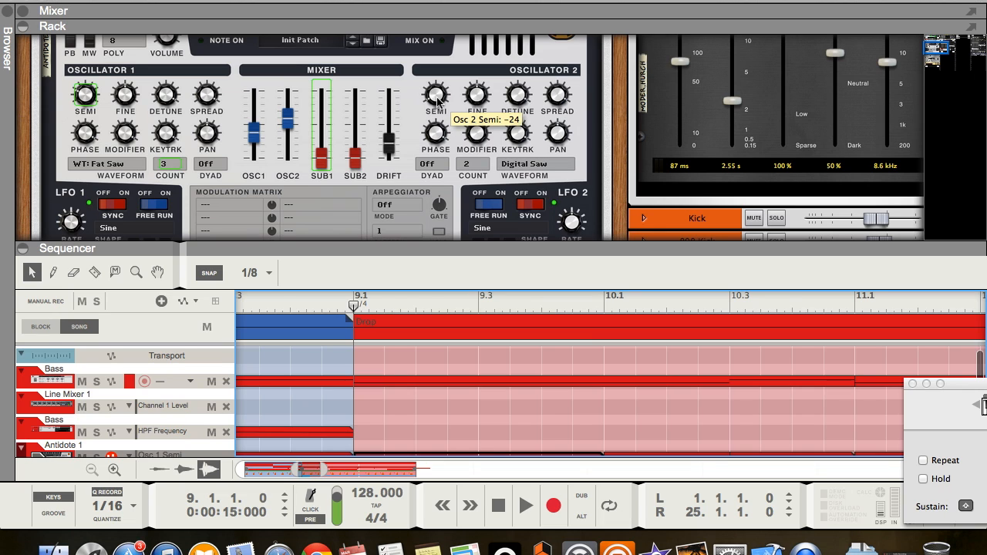
{"action": "left_click_drag", "start_coordinate": [485, 243], "coordinate": [429, 541]}
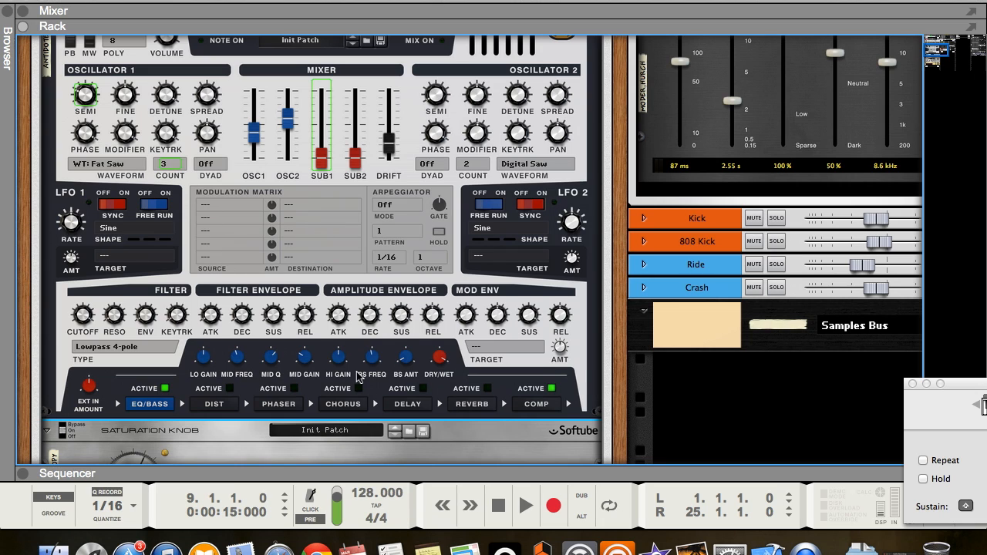
{"action": "right_click", "coordinate": [173, 167]}
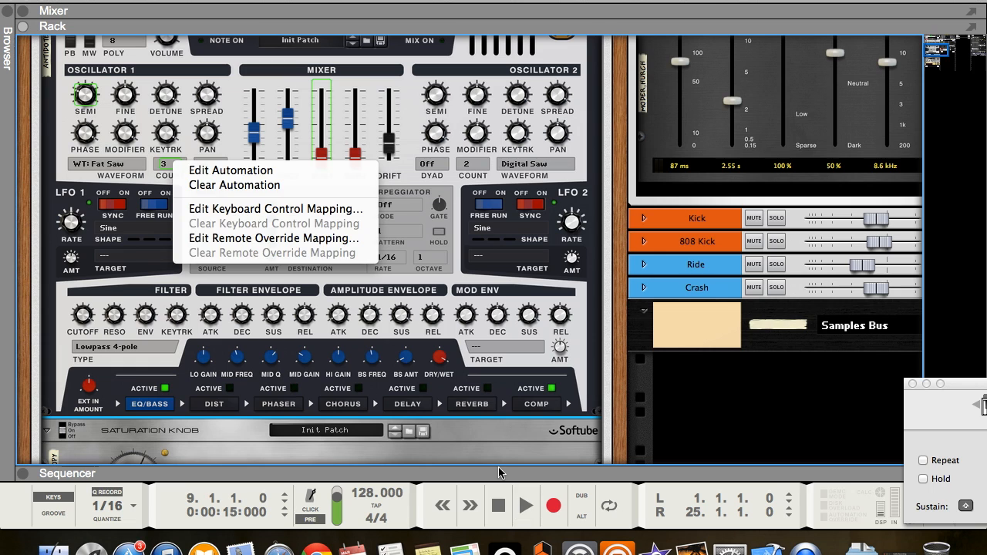
{"action": "left_click", "coordinate": [503, 475]}
Step: Examine the Osc 1 Voices automation clip just after bar 11 and play the track from bar 11
{"action": "left_click_drag", "start_coordinate": [471, 473], "coordinate": [470, 146]}
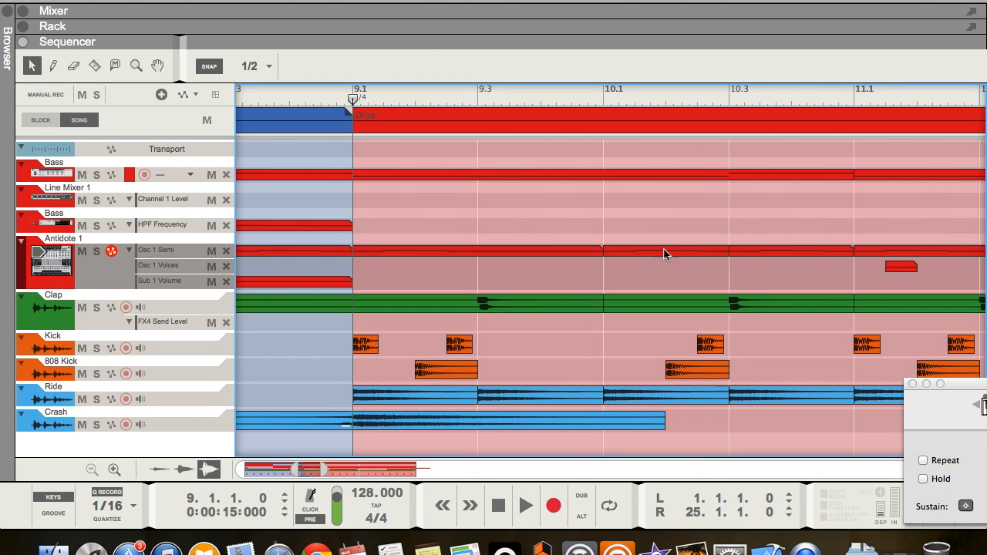
{"action": "left_click", "coordinate": [857, 93]}
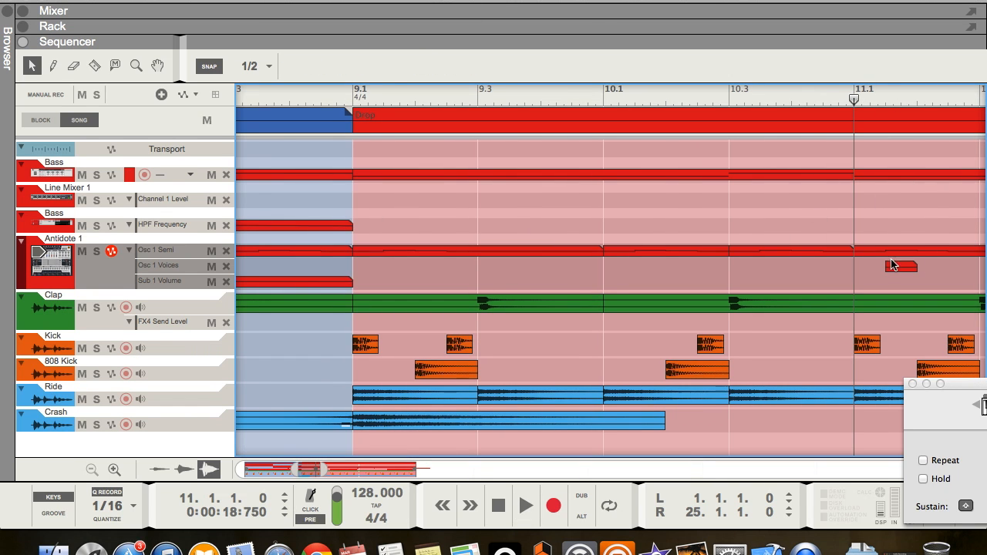
{"action": "left_click", "coordinate": [896, 267]}
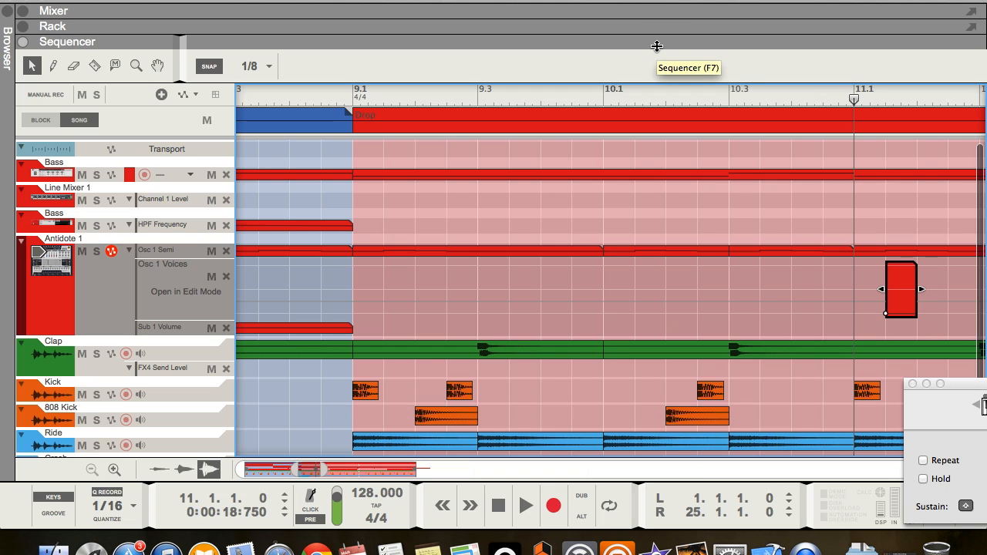
{"action": "key", "text": "space"}
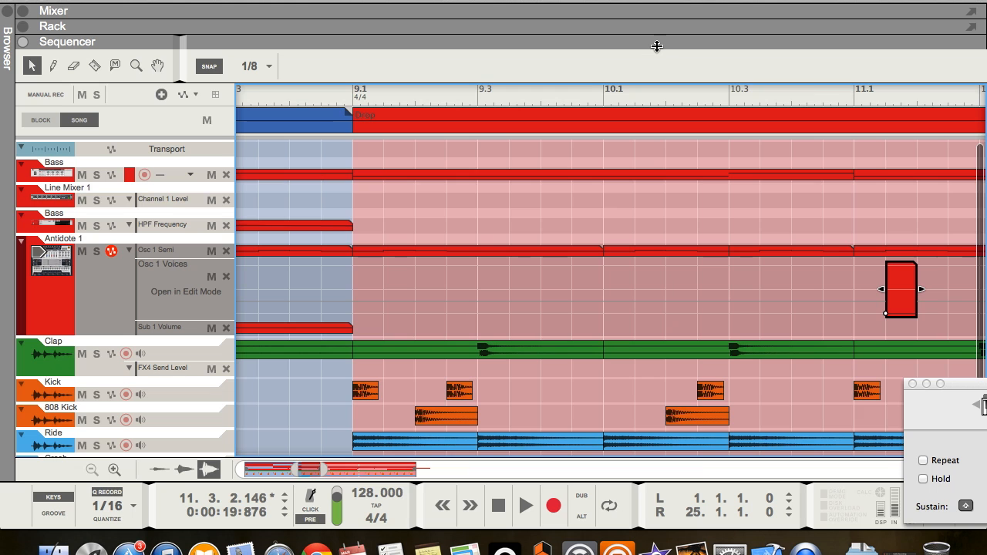
Step: Inspect the Sub 1 and Osc 1 volume faders in Antidote's mixer section
{"action": "left_click_drag", "start_coordinate": [657, 47], "coordinate": [617, 328]}
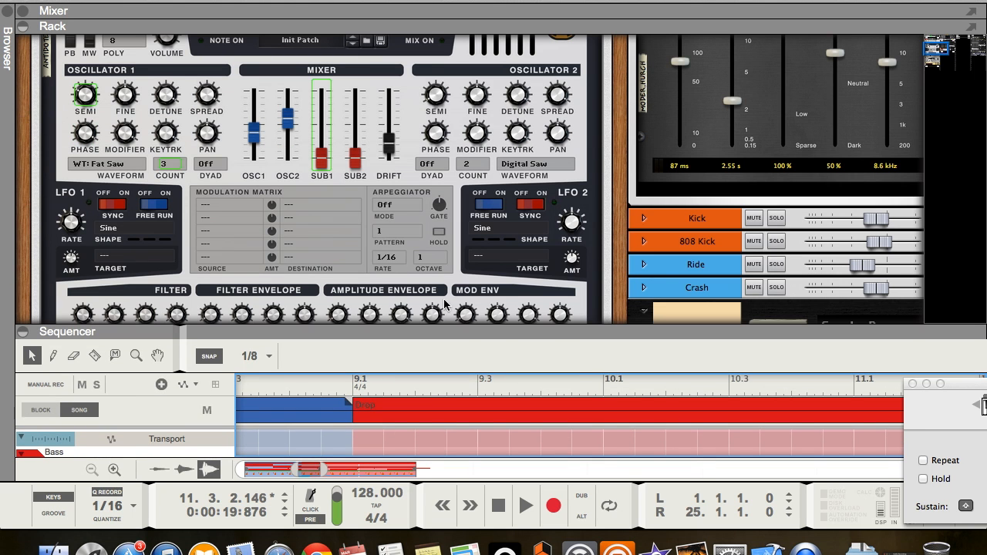
{"action": "left_click", "coordinate": [321, 161]}
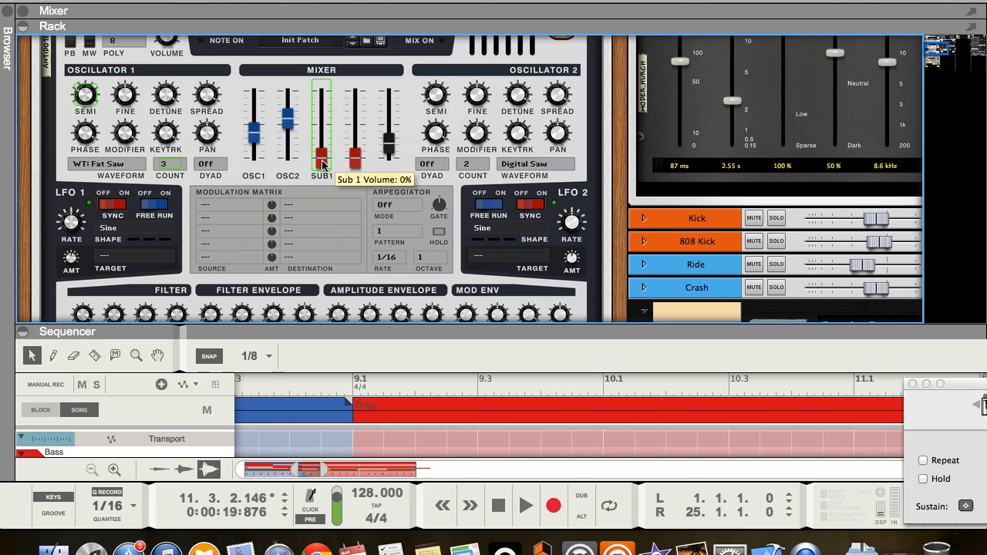
{"action": "mouse_move", "coordinate": [250, 134]}
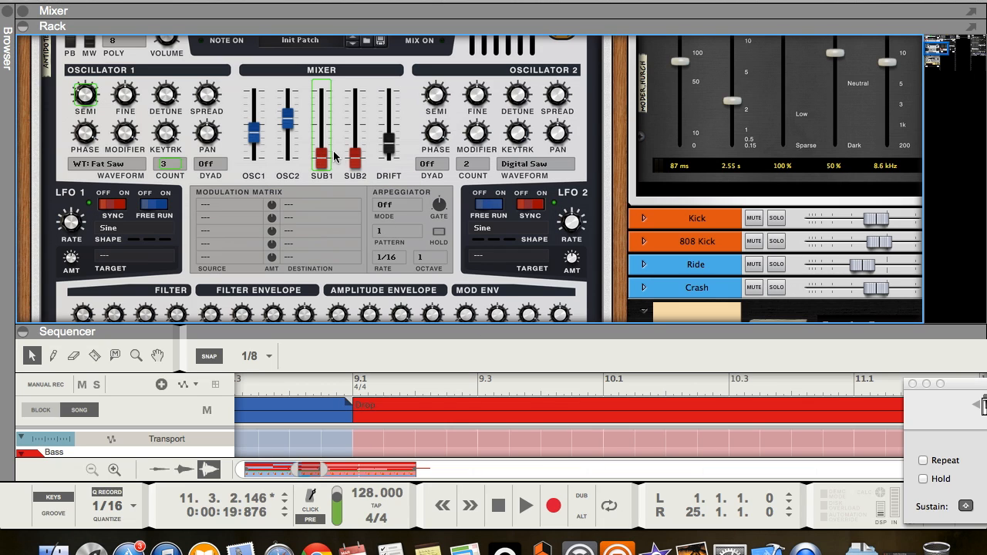
{"action": "mouse_move", "coordinate": [321, 131]}
Step: Play the drop from bar 12, viewing the Osc 1 Voices and Sub 1 Volume automation and then Antidote's mixer section
{"action": "left_click_drag", "start_coordinate": [533, 333], "coordinate": [533, 43]}
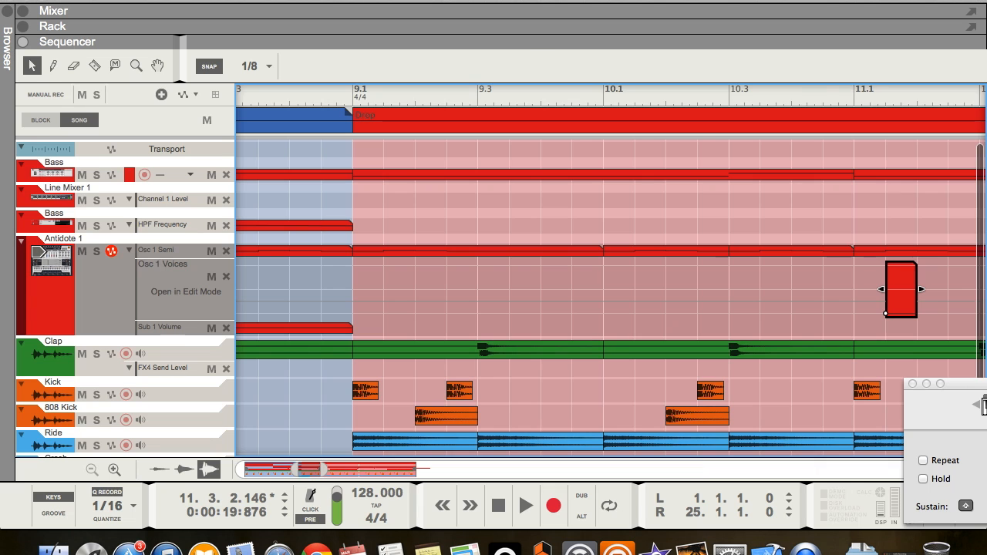
{"action": "left_click_drag", "start_coordinate": [323, 469], "coordinate": [419, 469]}
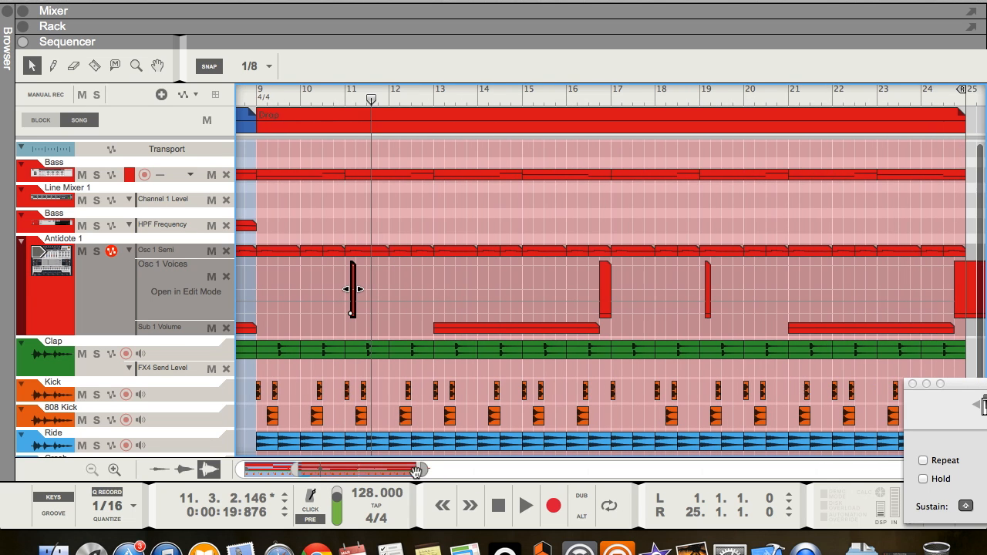
{"action": "left_click", "coordinate": [388, 91]}
{"action": "key", "text": "space"}
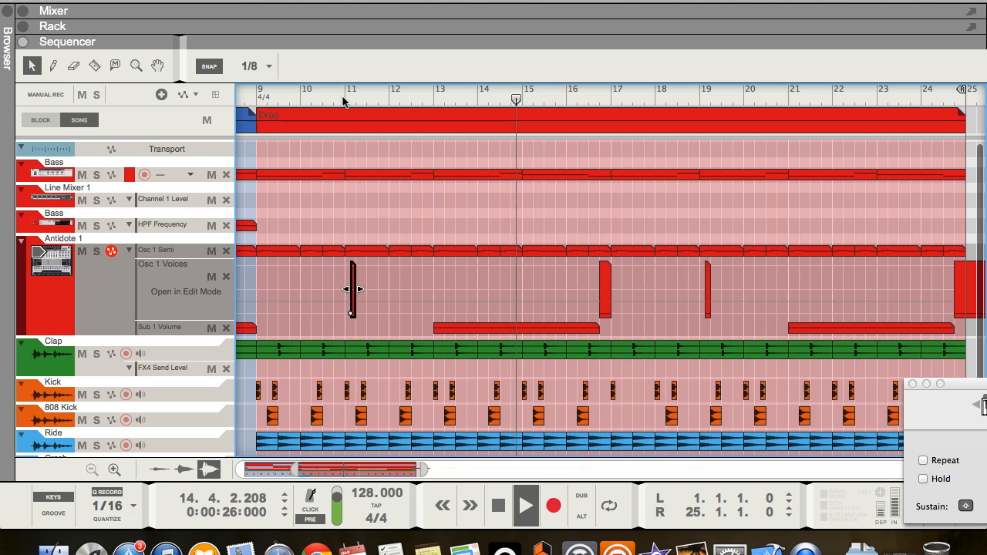
{"action": "left_click_drag", "start_coordinate": [411, 39], "coordinate": [410, 265]}
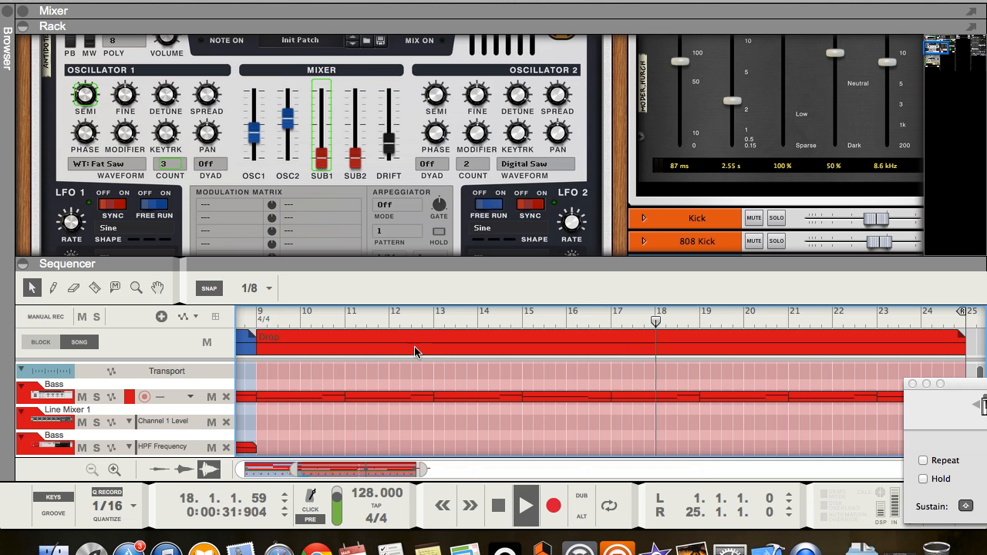
{"action": "key", "text": "space"}
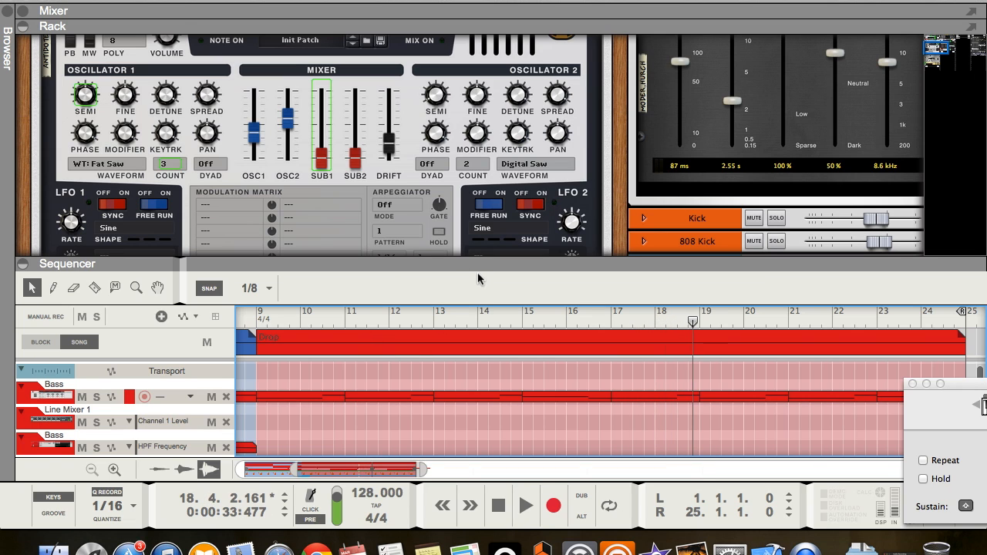
Step: Play short passages from bar 11 and bar 13 to compare the sound with and without the Sub 1 Volume automation clip
{"action": "double_click", "coordinate": [473, 265]}
{"action": "left_click", "coordinate": [422, 95]}
{"action": "left_click", "coordinate": [346, 94]}
{"action": "key", "text": "space"}
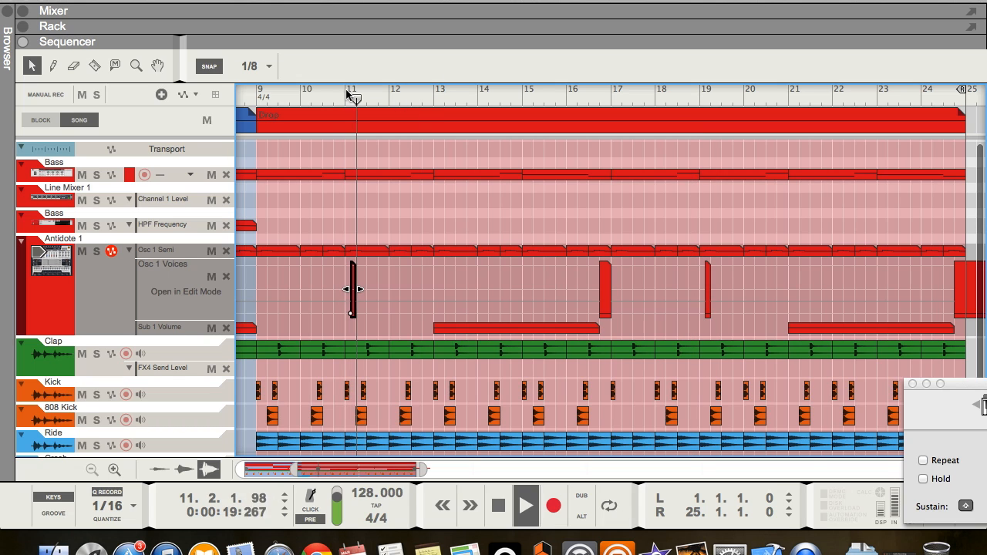
{"action": "key", "text": "space"}
{"action": "left_click", "coordinate": [434, 91]}
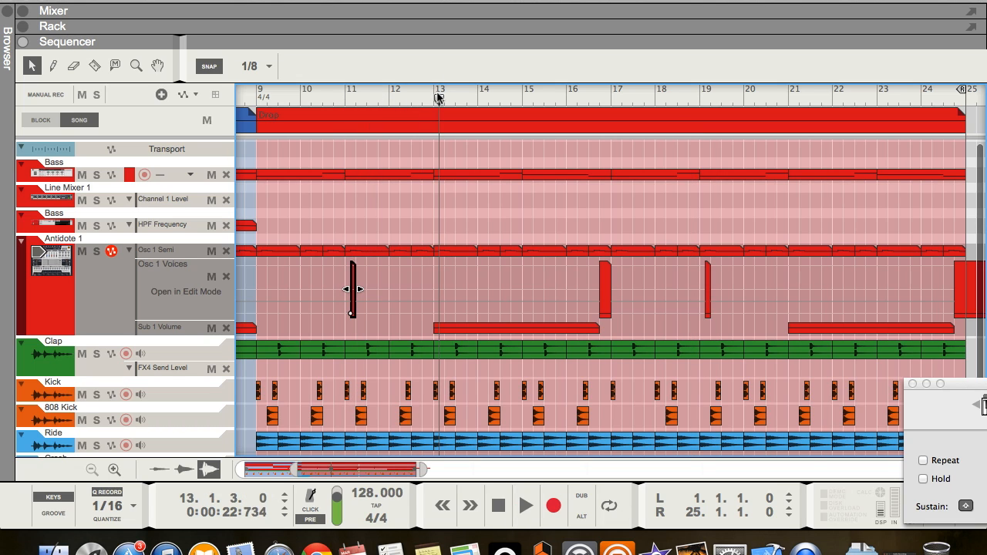
{"action": "key", "text": "space"}
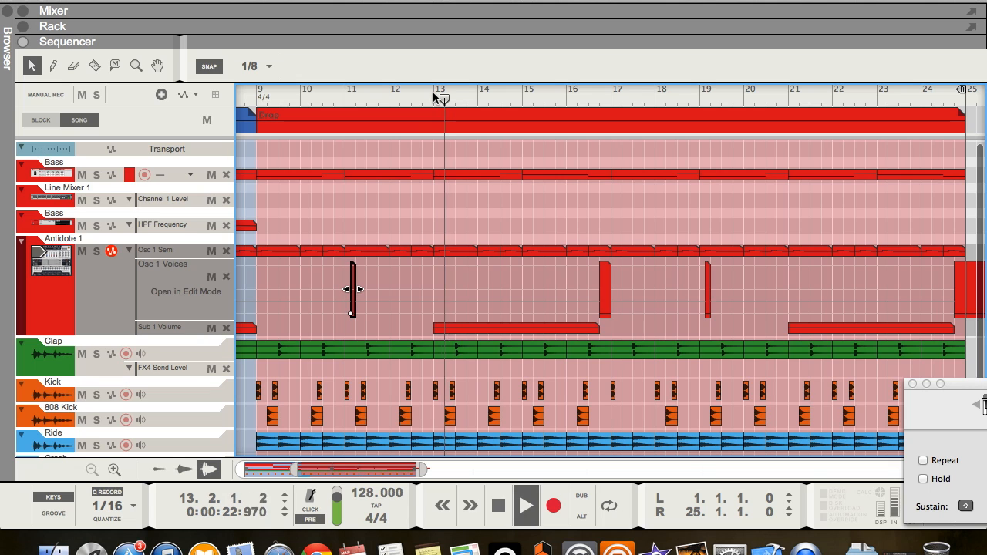
{"action": "key", "text": "space"}
Step: Open the Bass track's note clip at bar 13 and examine its notes and velocities
{"action": "left_click", "coordinate": [450, 224]}
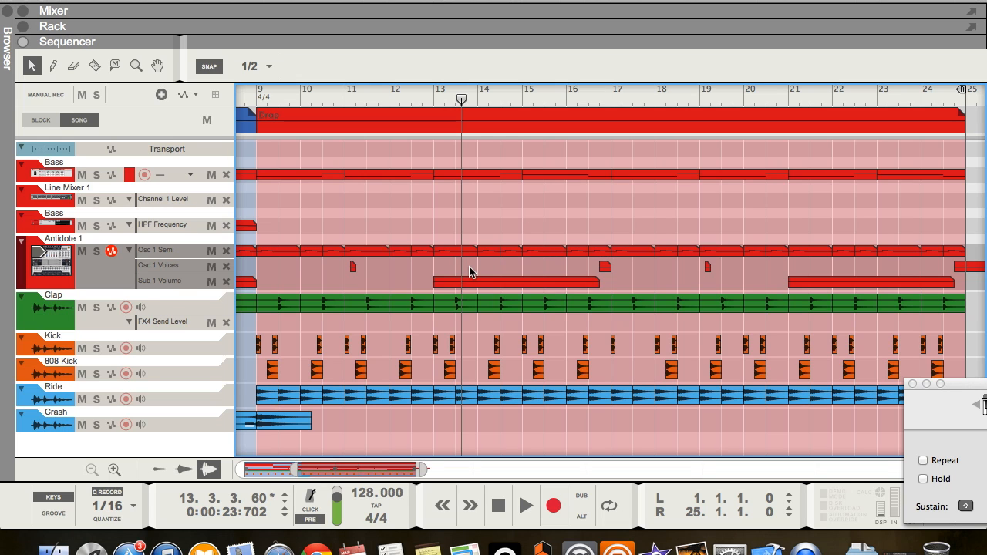
{"action": "double_click", "coordinate": [492, 173]}
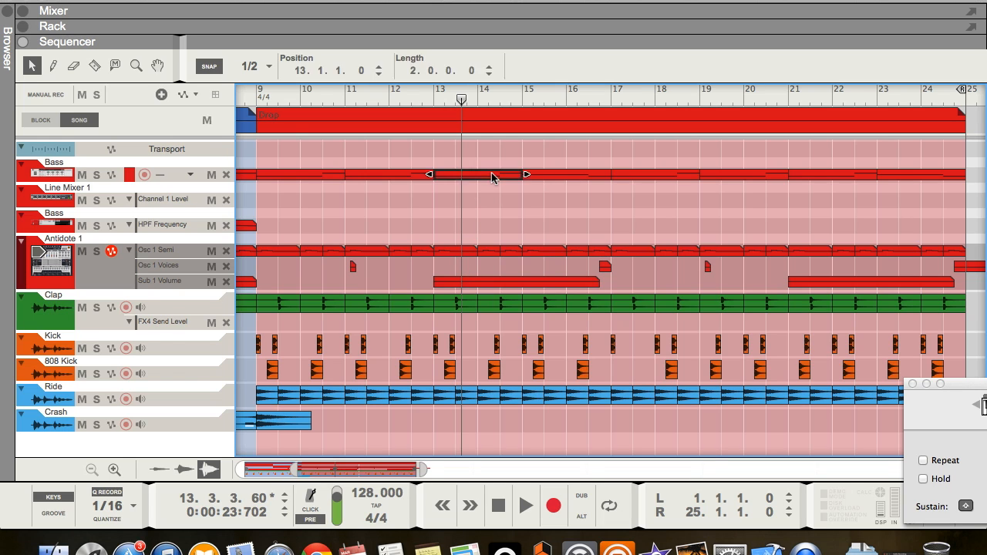
{"action": "scroll", "coordinate": [519, 227], "scroll_direction": "up", "scroll_amount": 1}
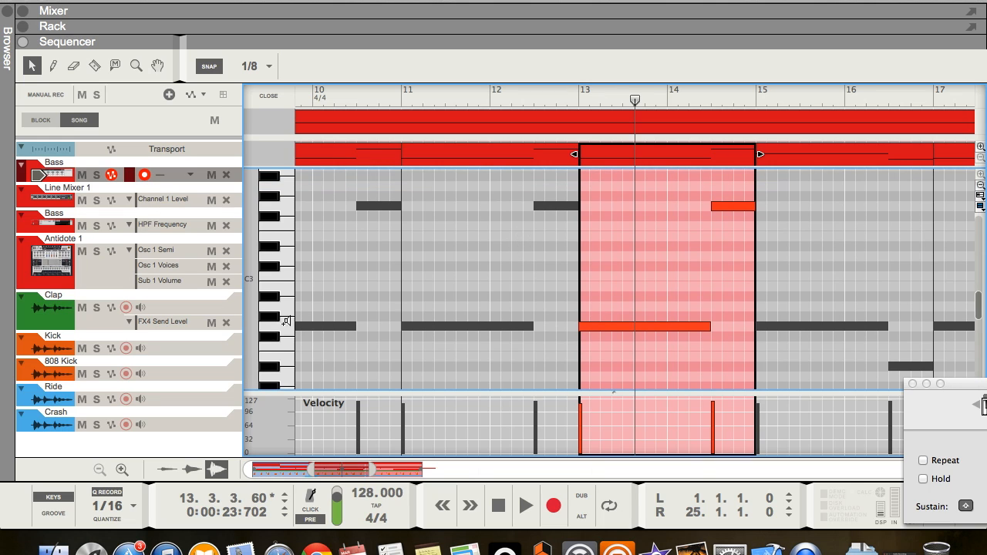
{"action": "left_click_drag", "start_coordinate": [618, 422], "coordinate": [617, 423]}
{"action": "left_click", "coordinate": [627, 276]}
{"action": "left_click", "coordinate": [579, 99]}
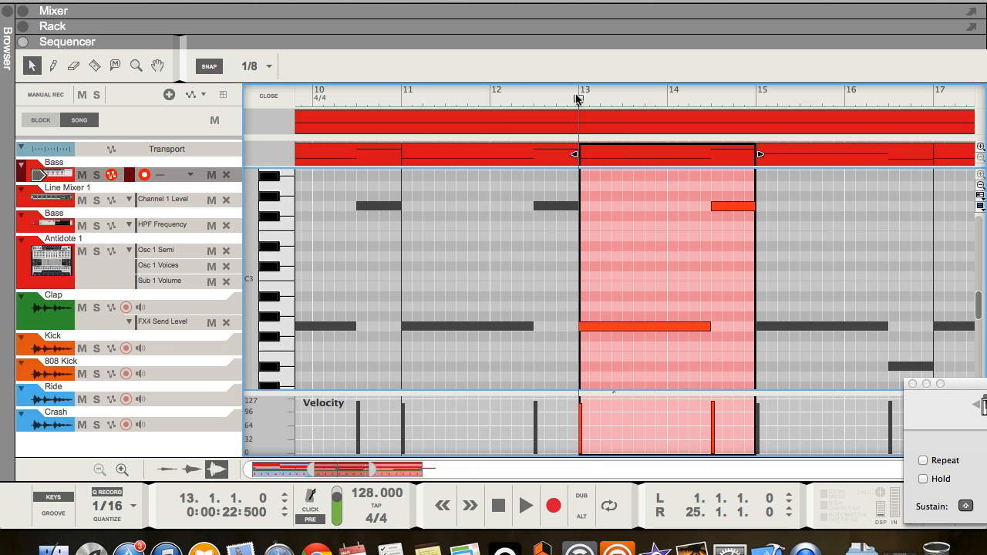
Step: Close the note editor and play the full arrangement from bar 1
{"action": "left_click", "coordinate": [253, 96]}
{"action": "left_click", "coordinate": [461, 232]}
{"action": "scroll", "coordinate": [459, 234], "scroll_direction": "left", "scroll_amount": 3}
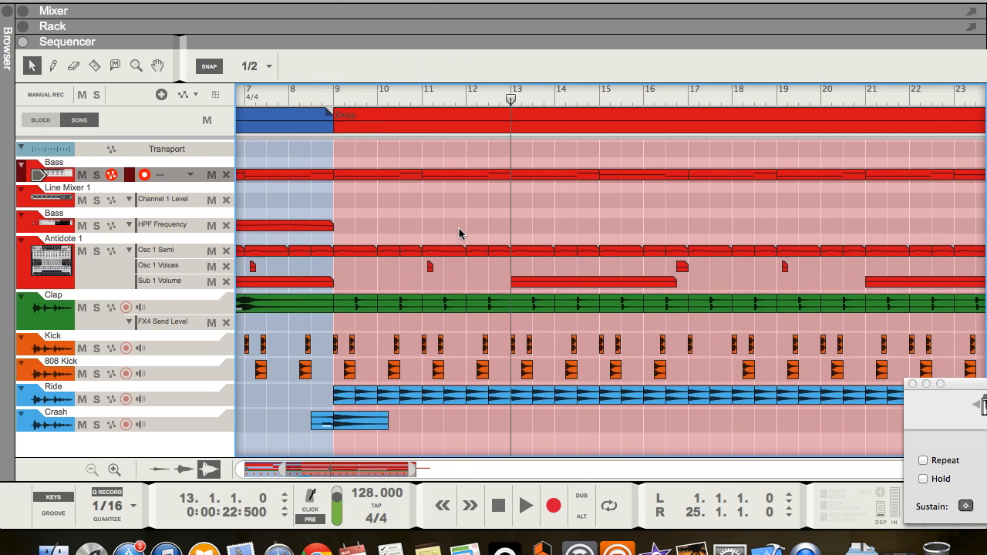
{"action": "left_click", "coordinate": [358, 248]}
{"action": "left_click", "coordinate": [399, 232]}
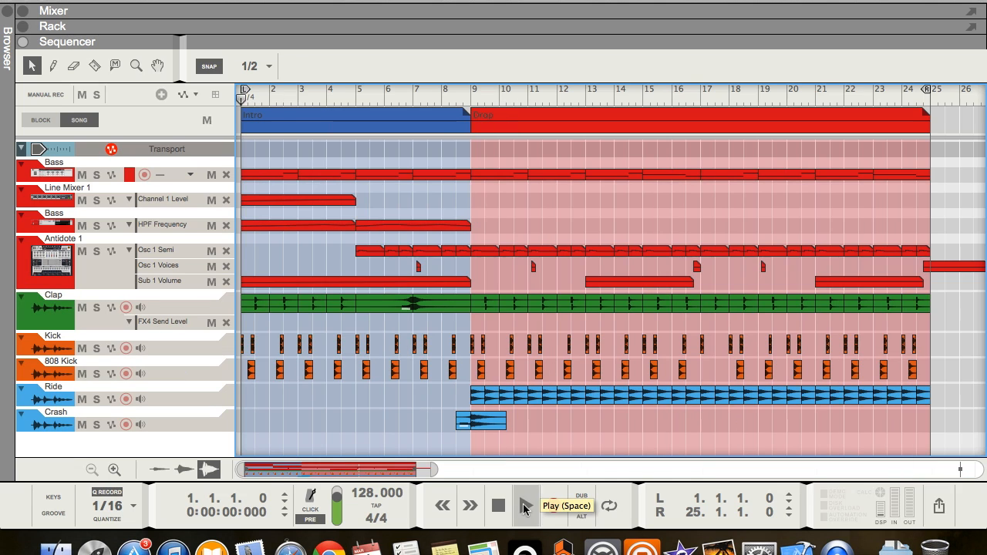
{"action": "left_click", "coordinate": [525, 506]}
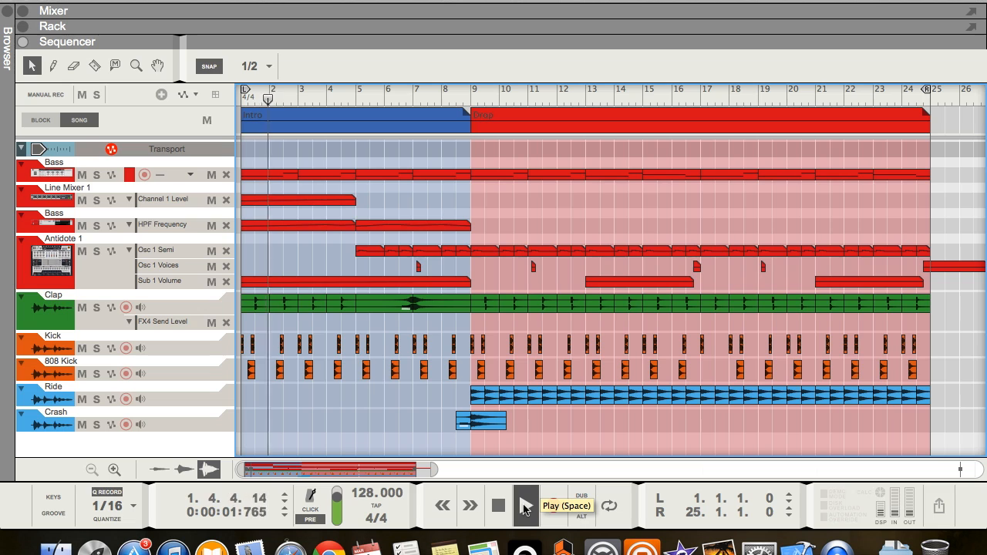